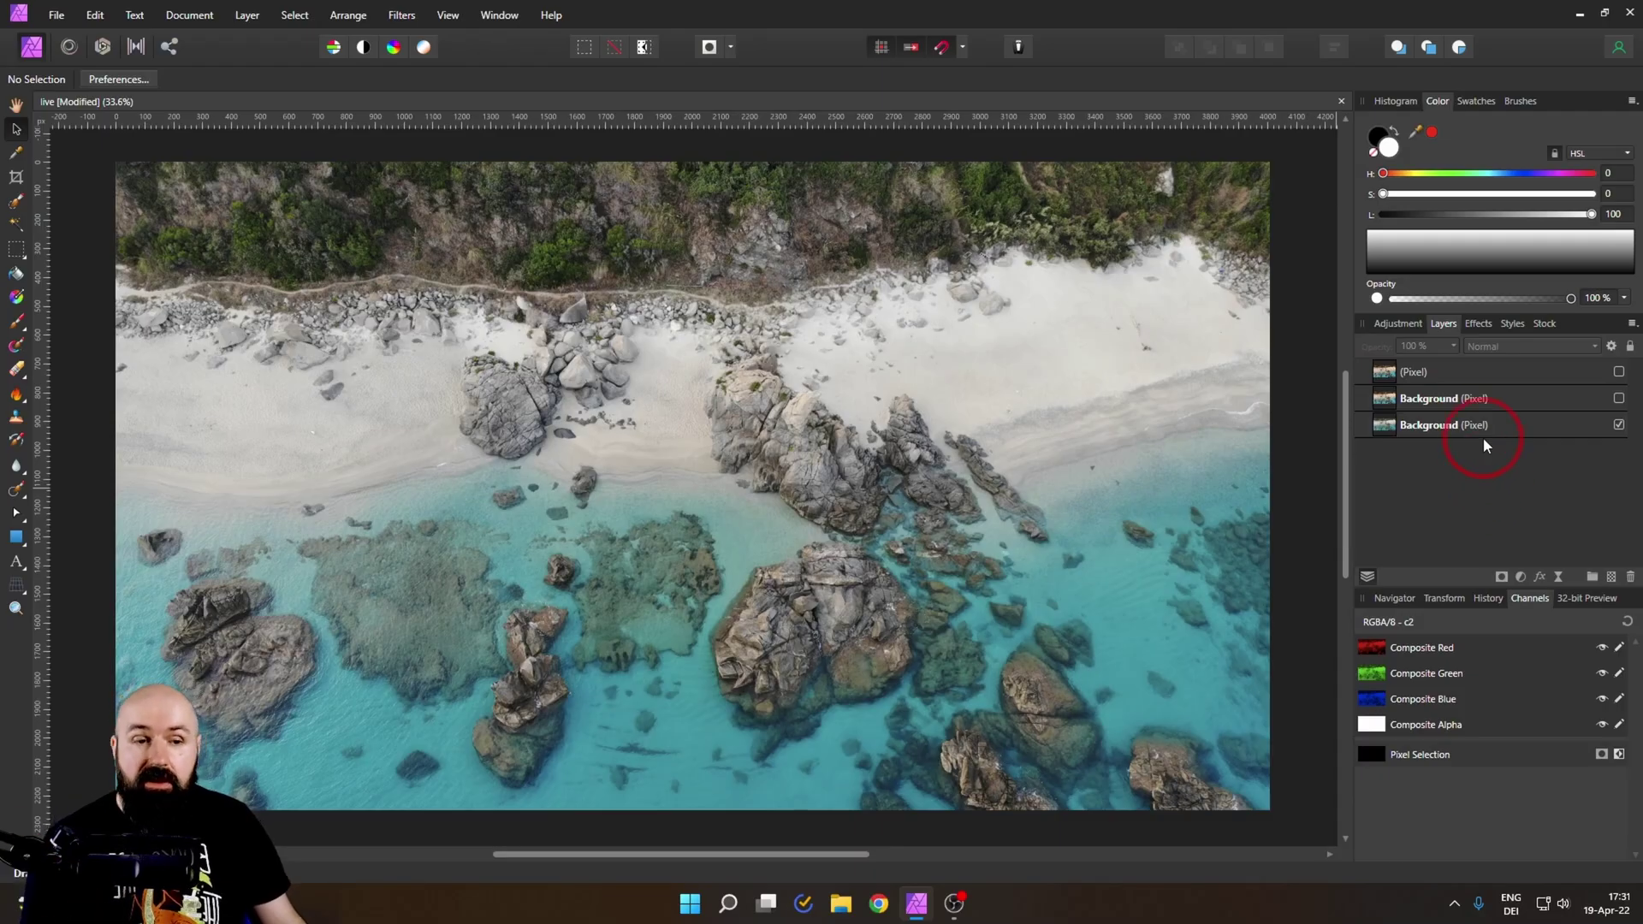
Step: Launch Nik Collection Color Efex Pro 4 from the Filters > Plugins menu on the Background layer
left_click(1448, 430)
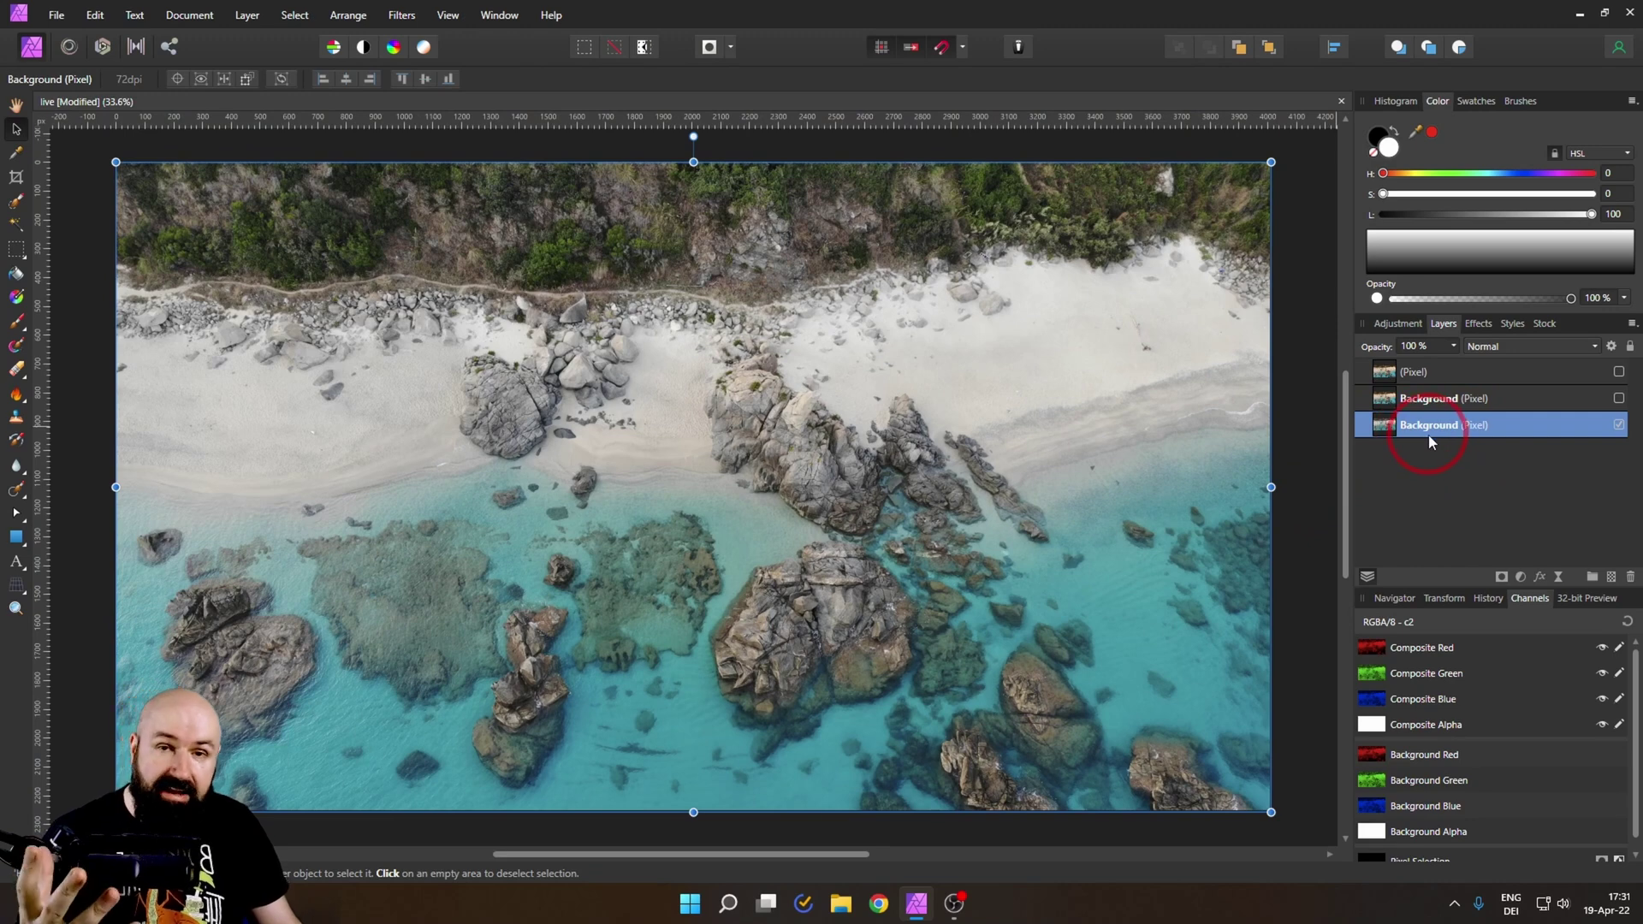
left_click(411, 15)
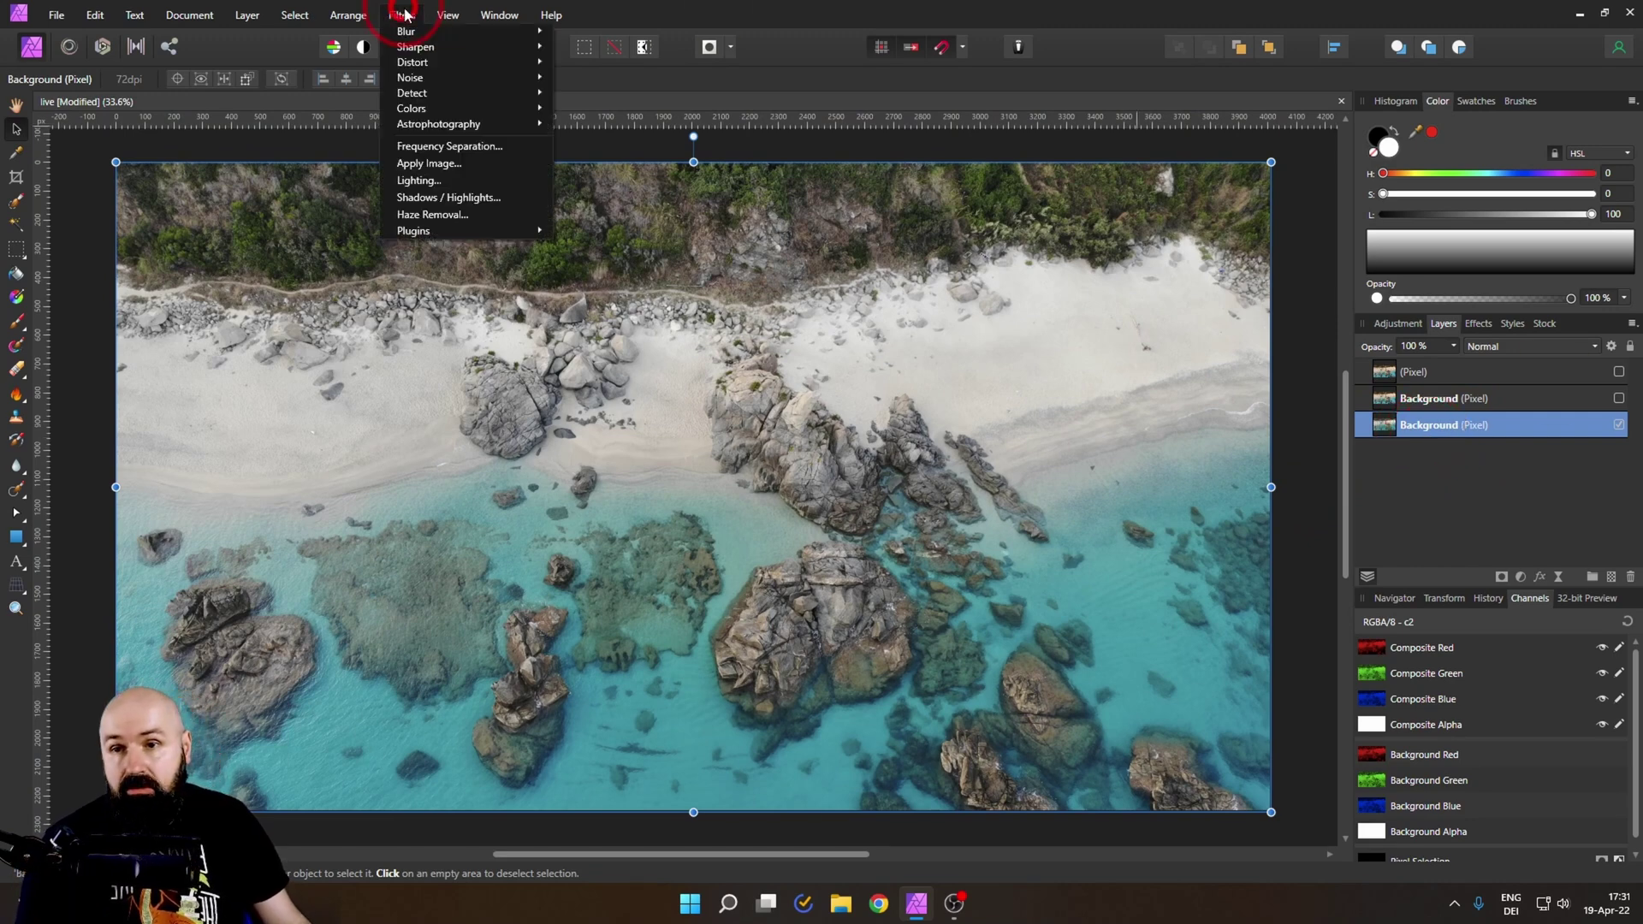
mouse_move(427, 227)
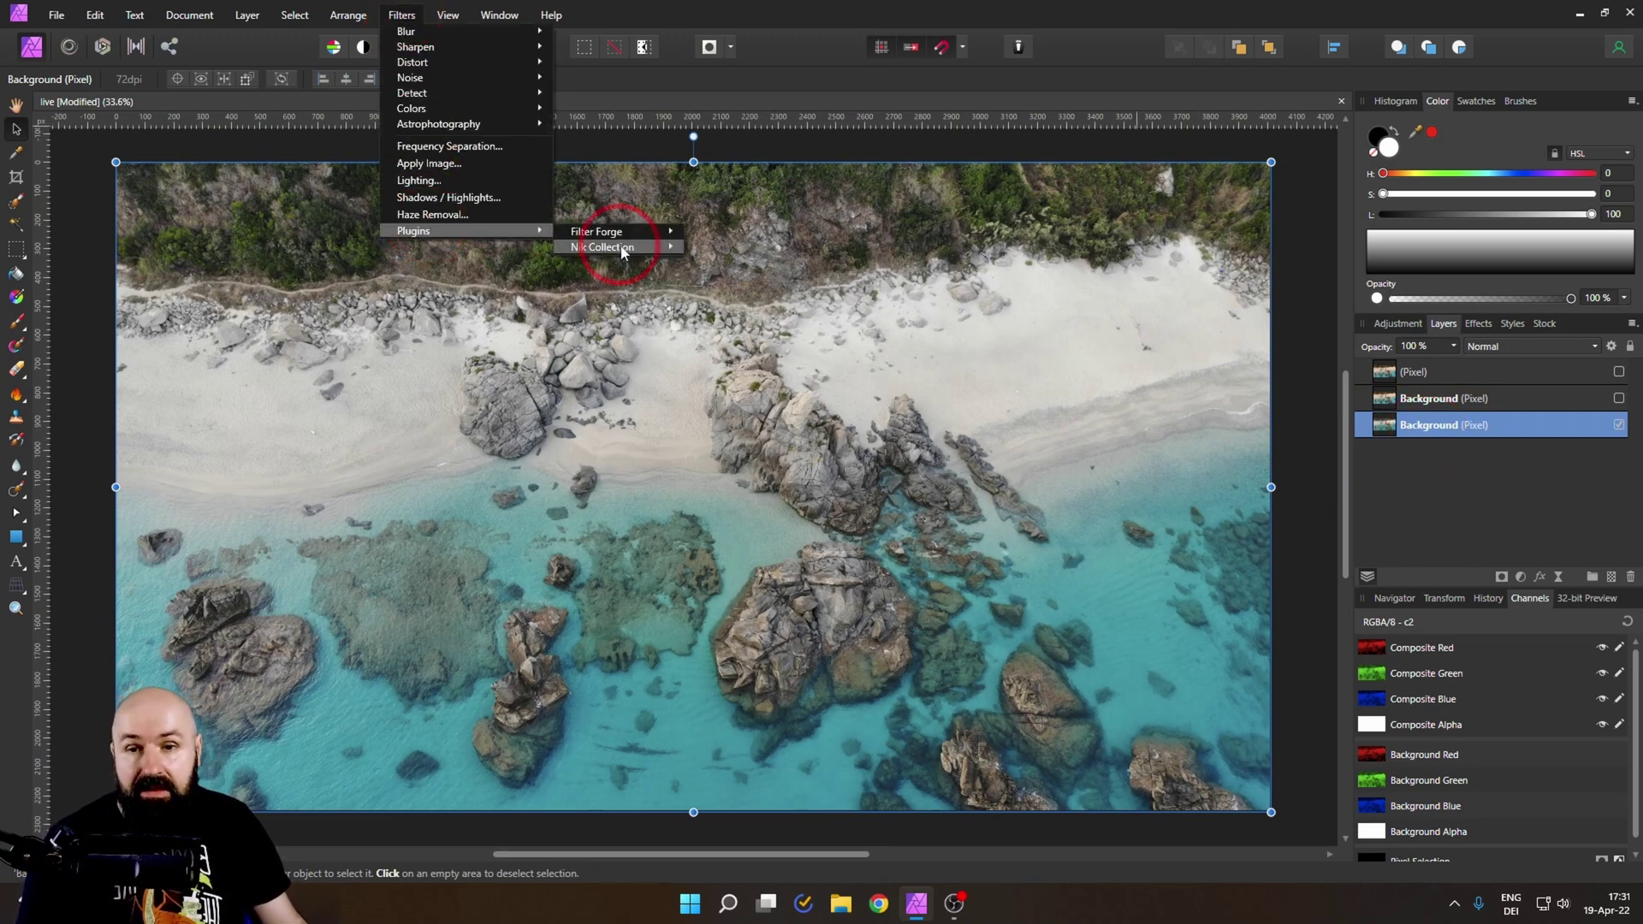
mouse_move(663, 246)
left_click(738, 301)
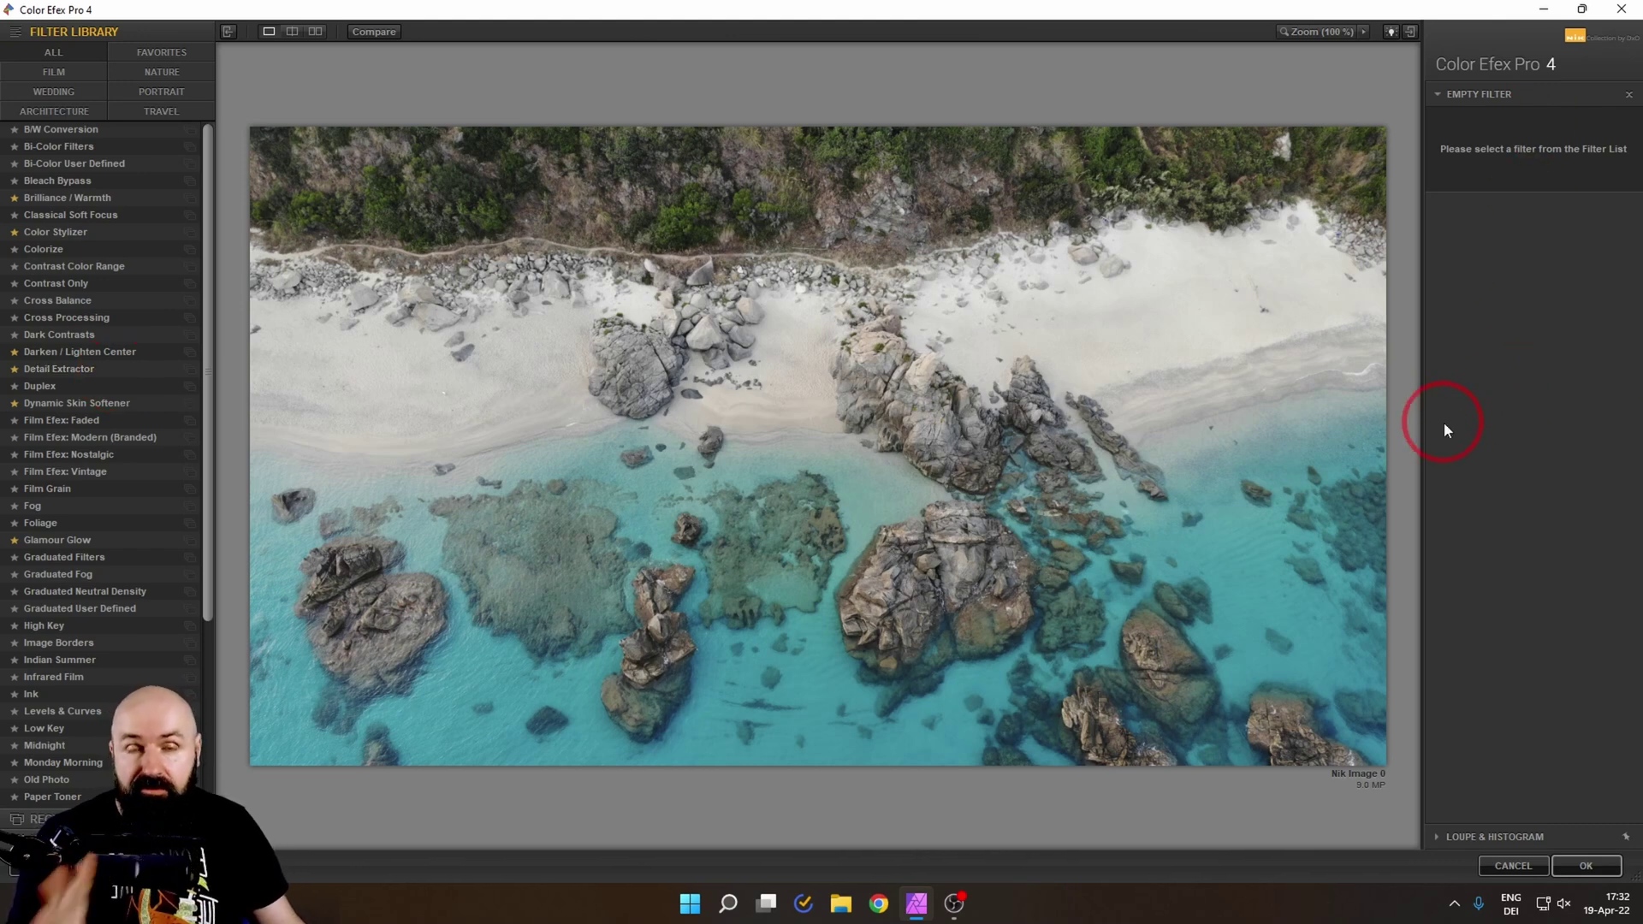
Step: Apply Pro Contrast from Favorites and raise its Correct Color Cast and Correct Contrast sliders
left_click(162, 58)
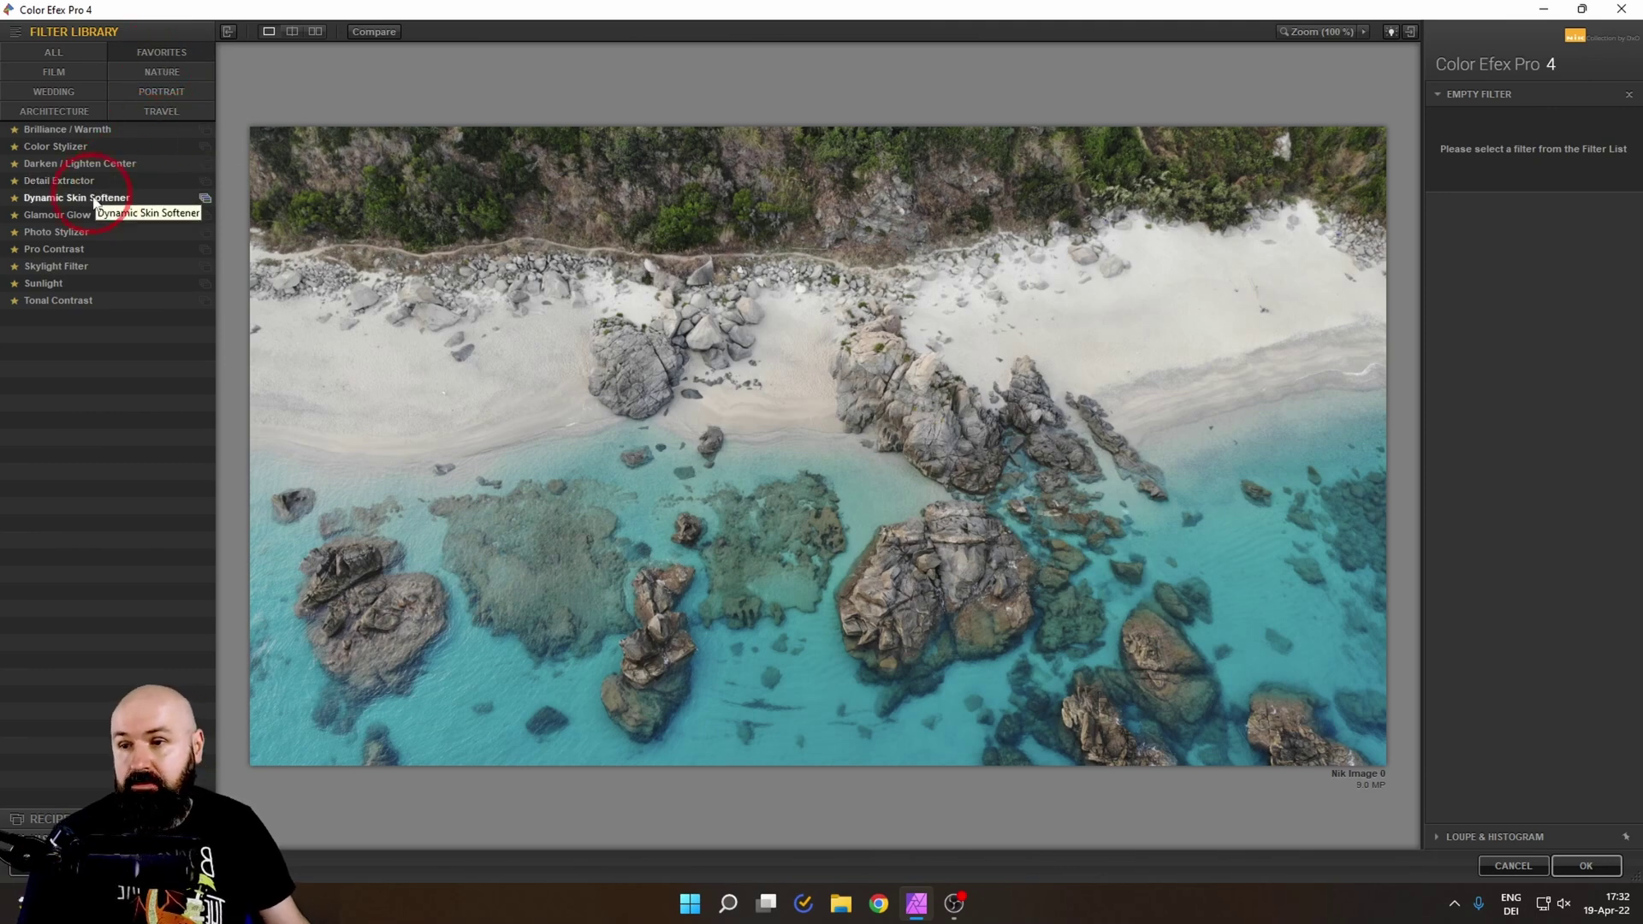
left_click(103, 249)
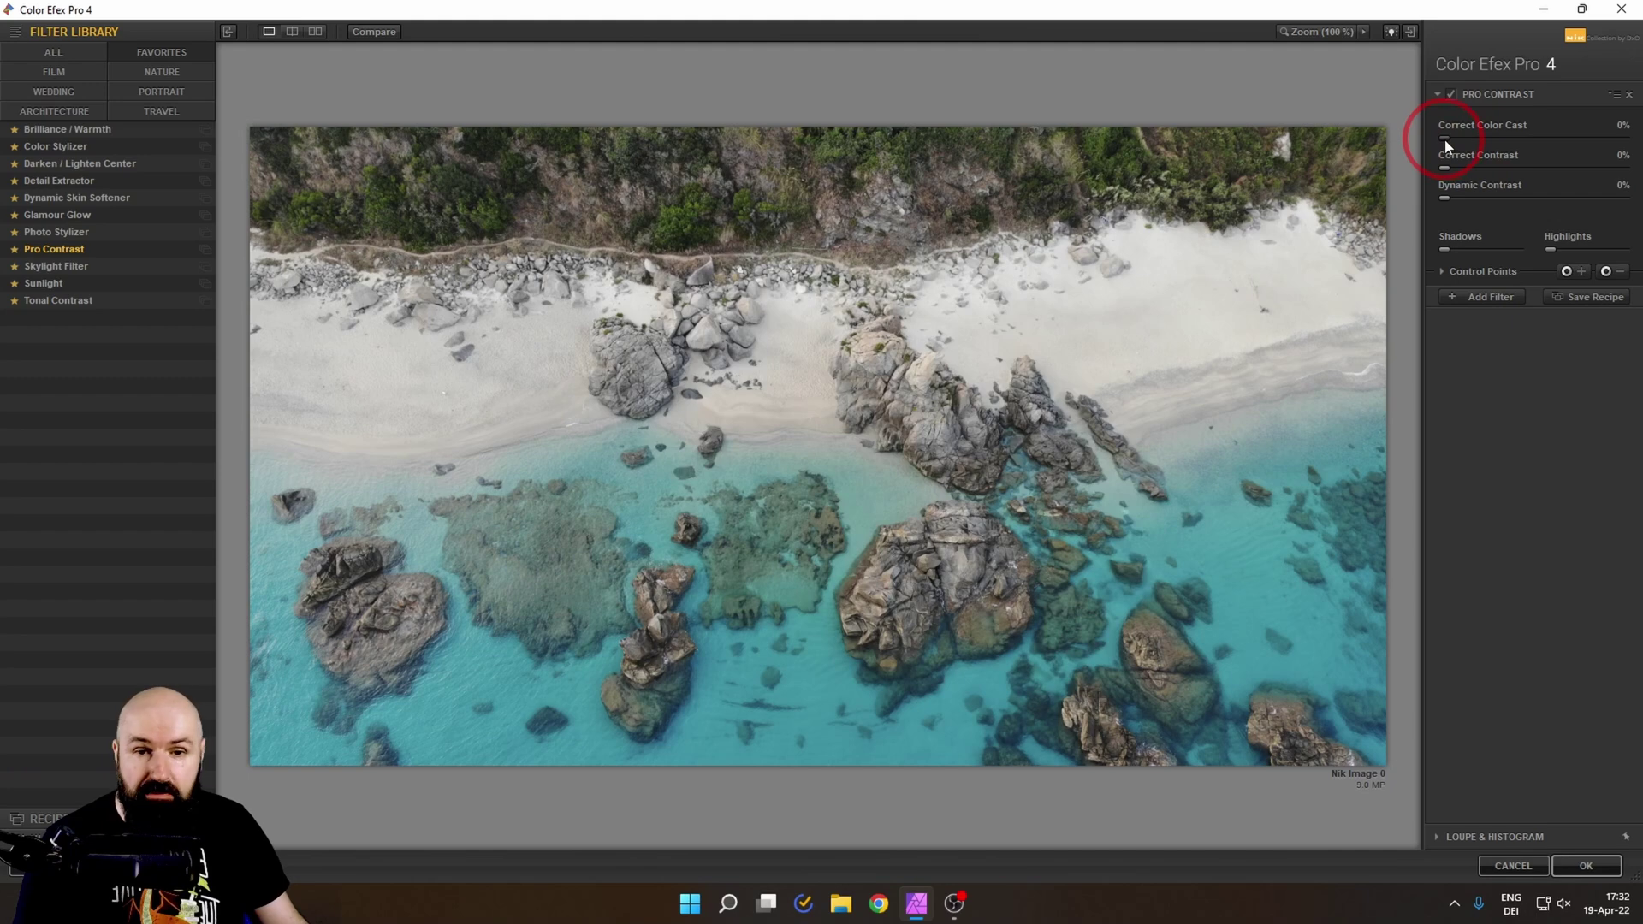
left_click_drag(1446, 147, 1462, 146)
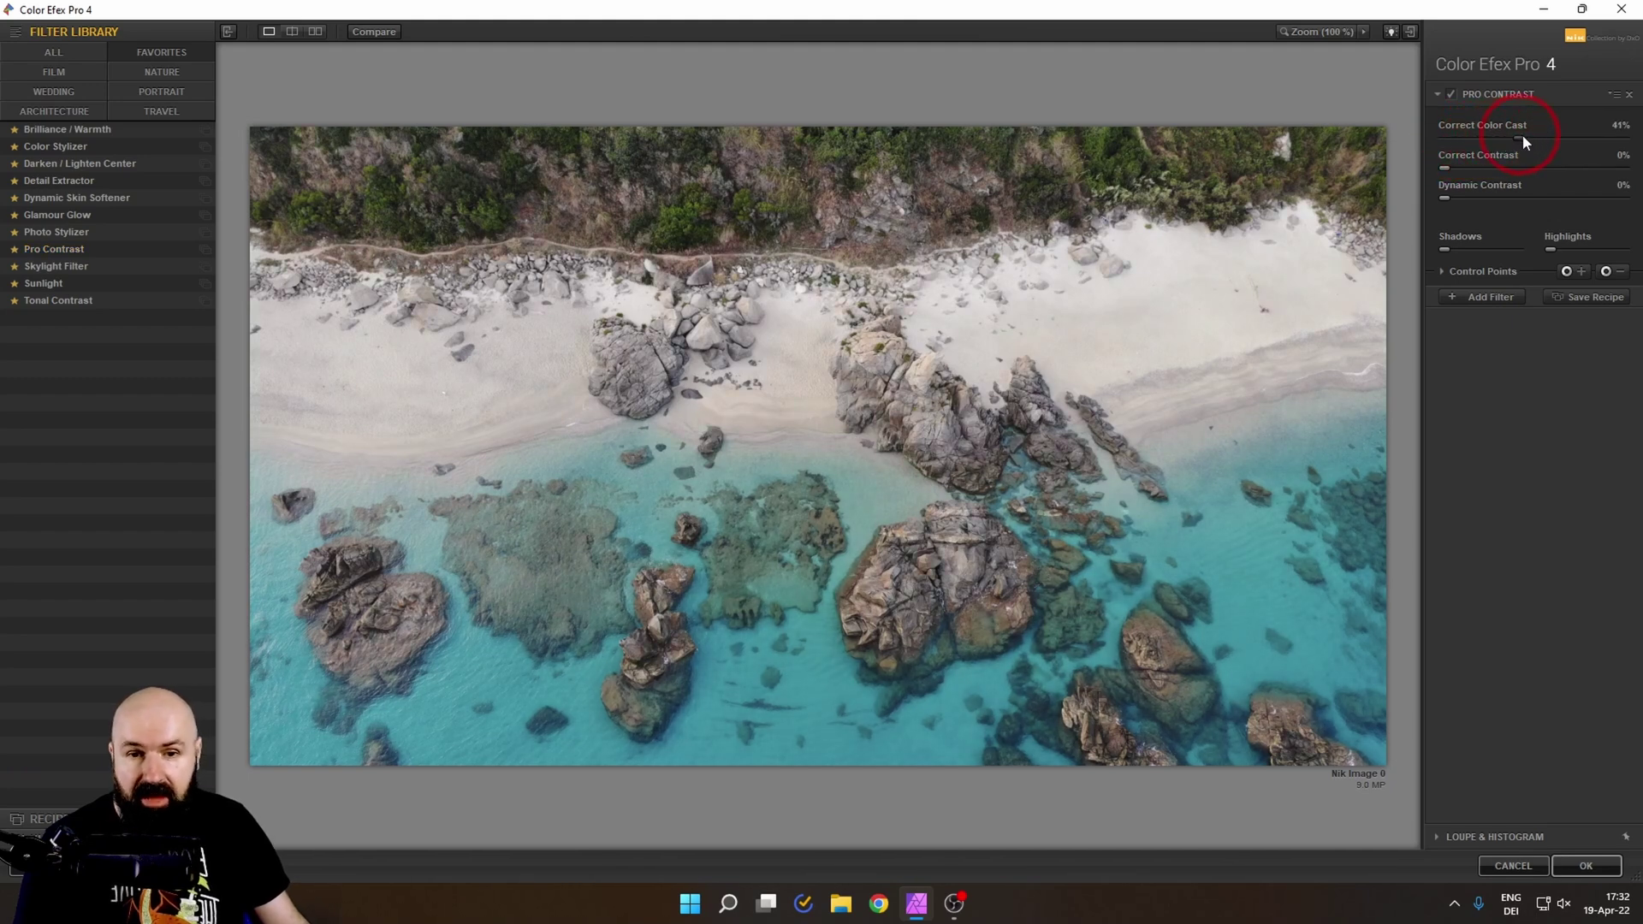
left_click_drag(1460, 135, 1515, 137)
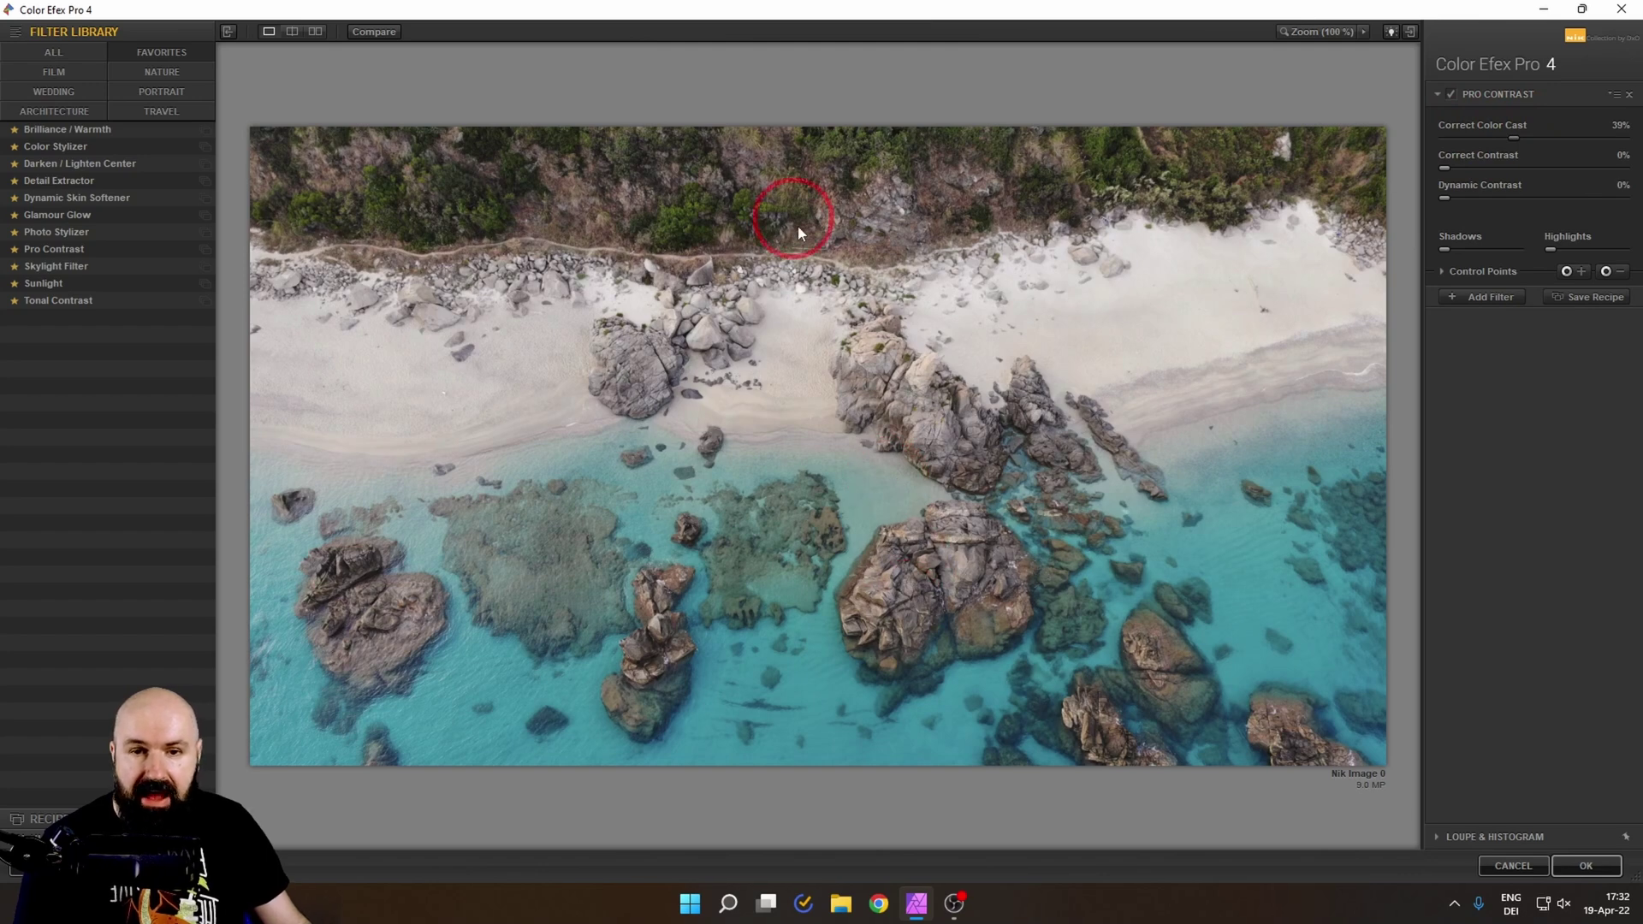
left_click_drag(1444, 169, 1536, 196)
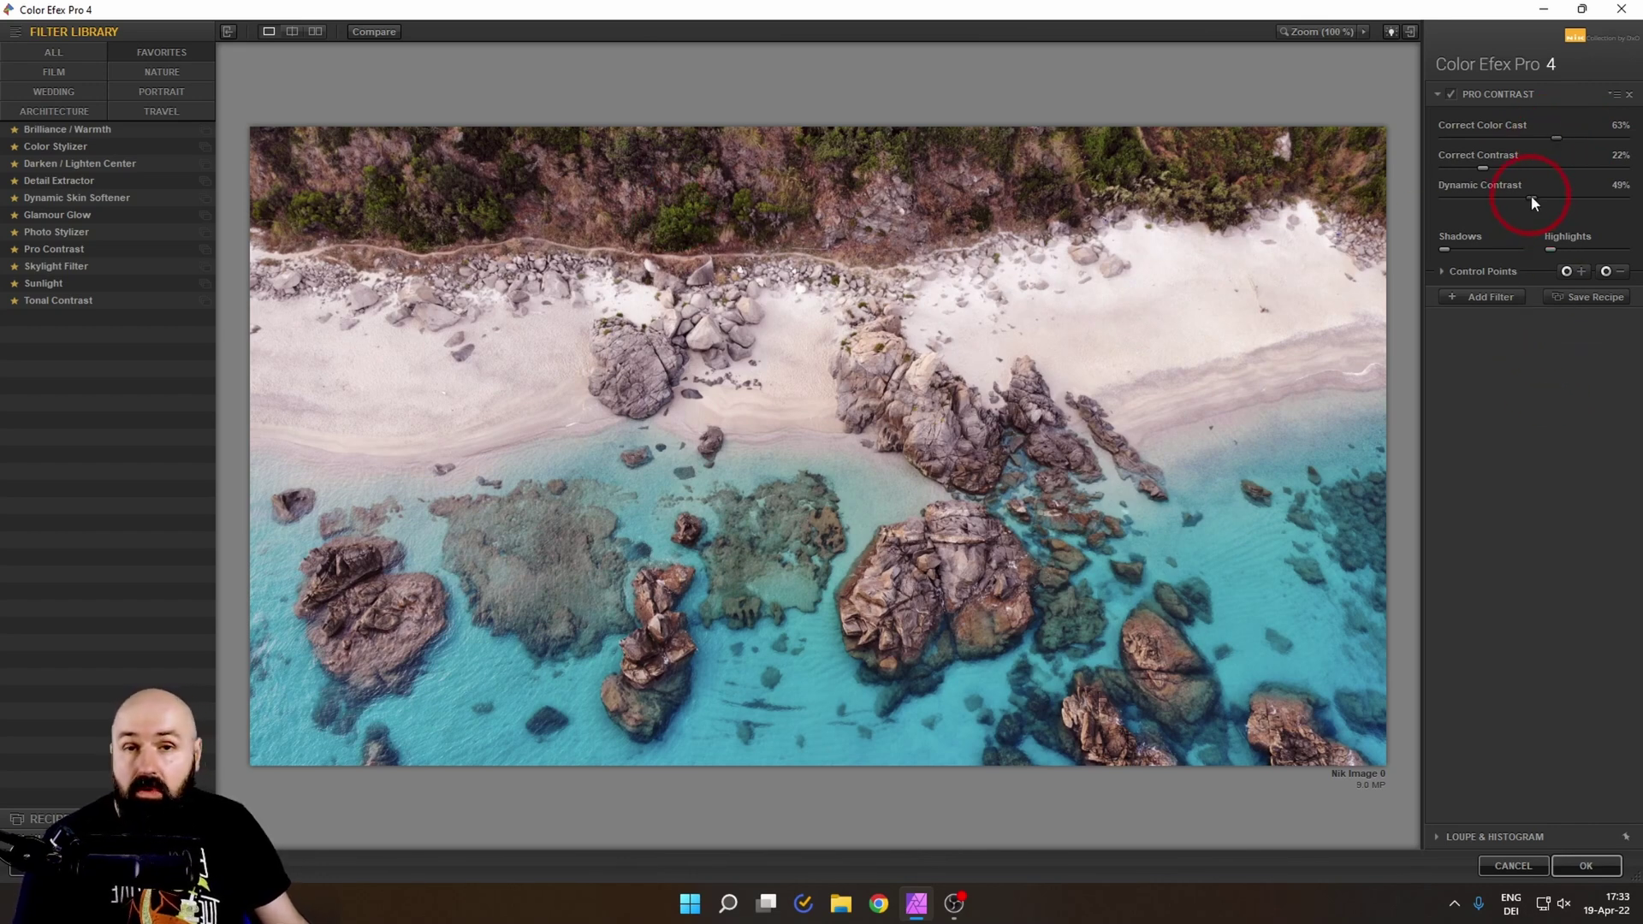
Step: Add Graduated Filters from the ALL list using the Orange 1 colour set
left_click(1490, 296)
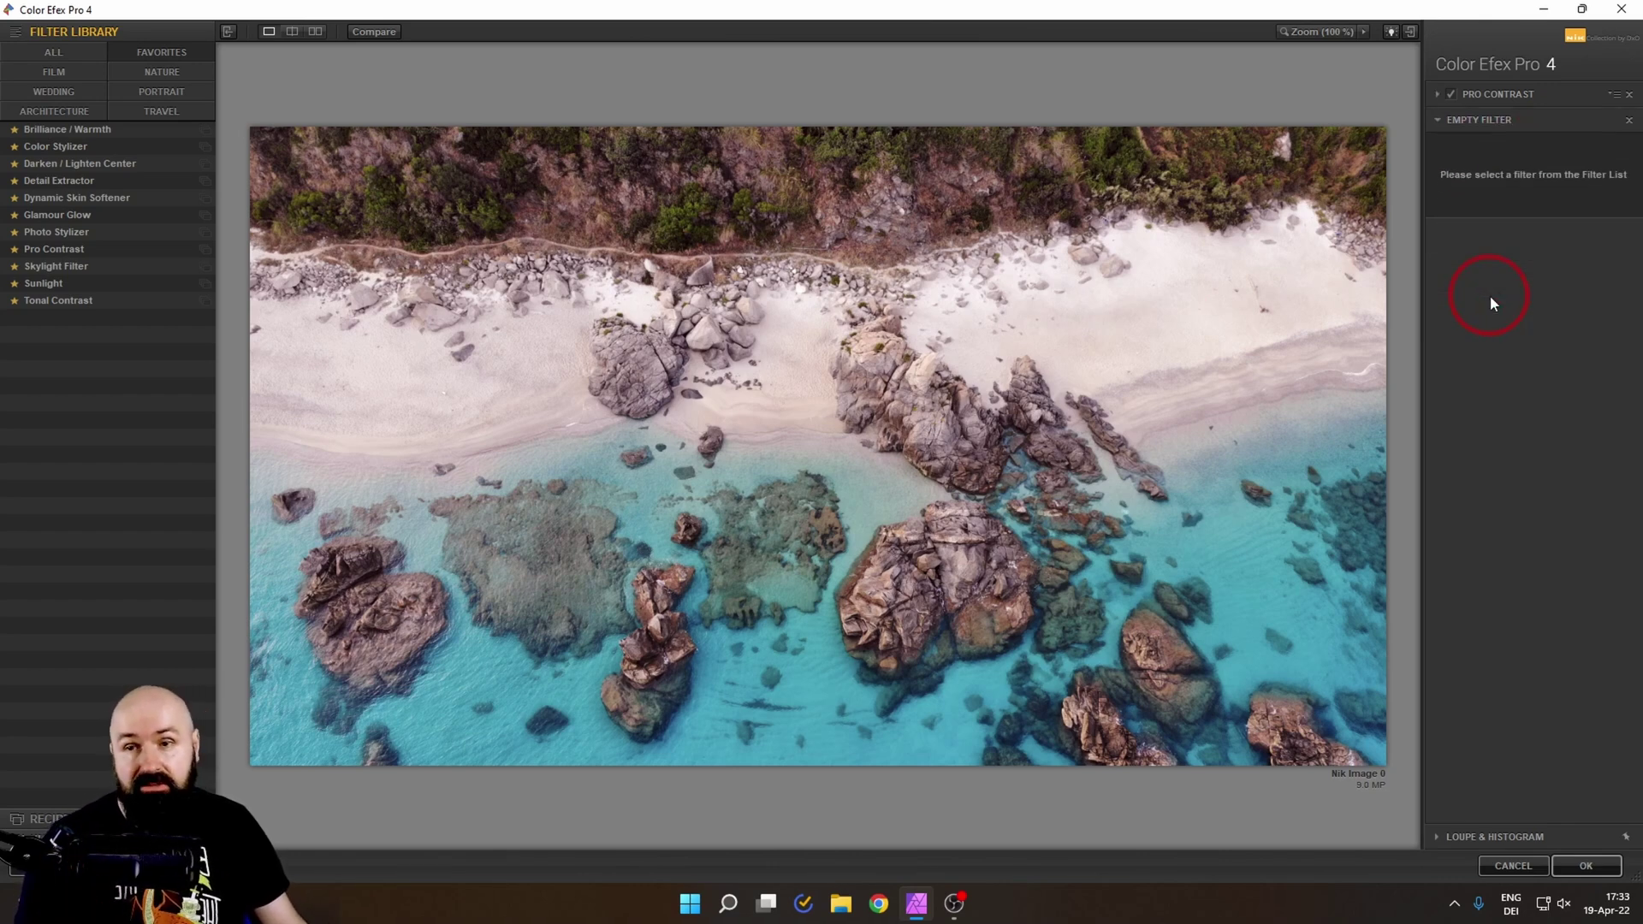
left_click(42, 49)
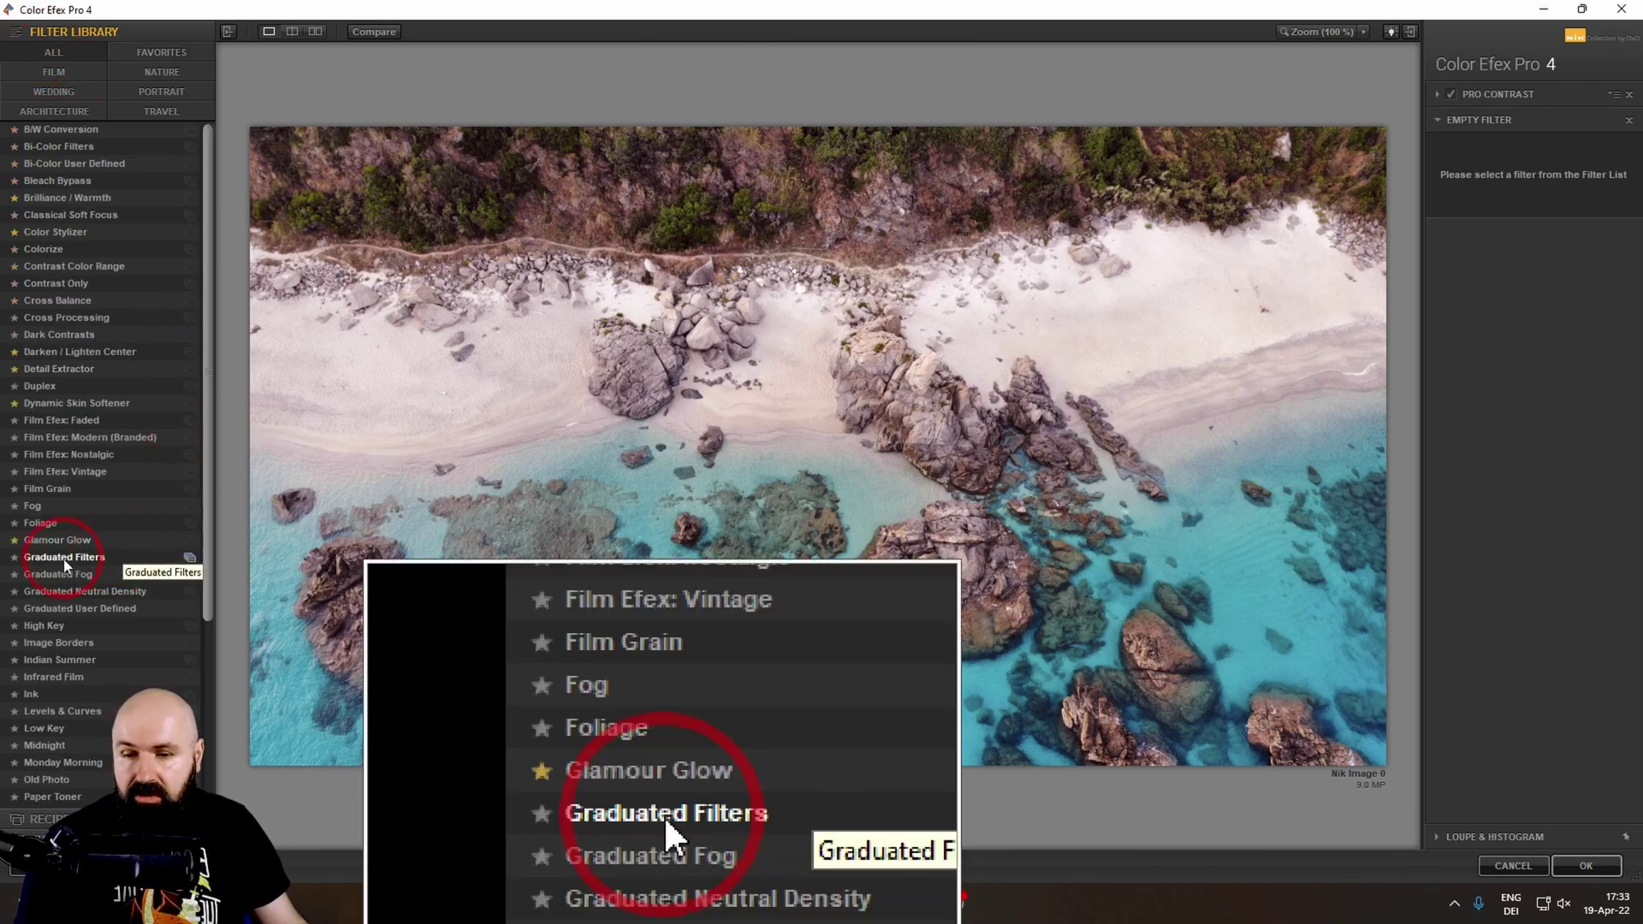
left_click(65, 558)
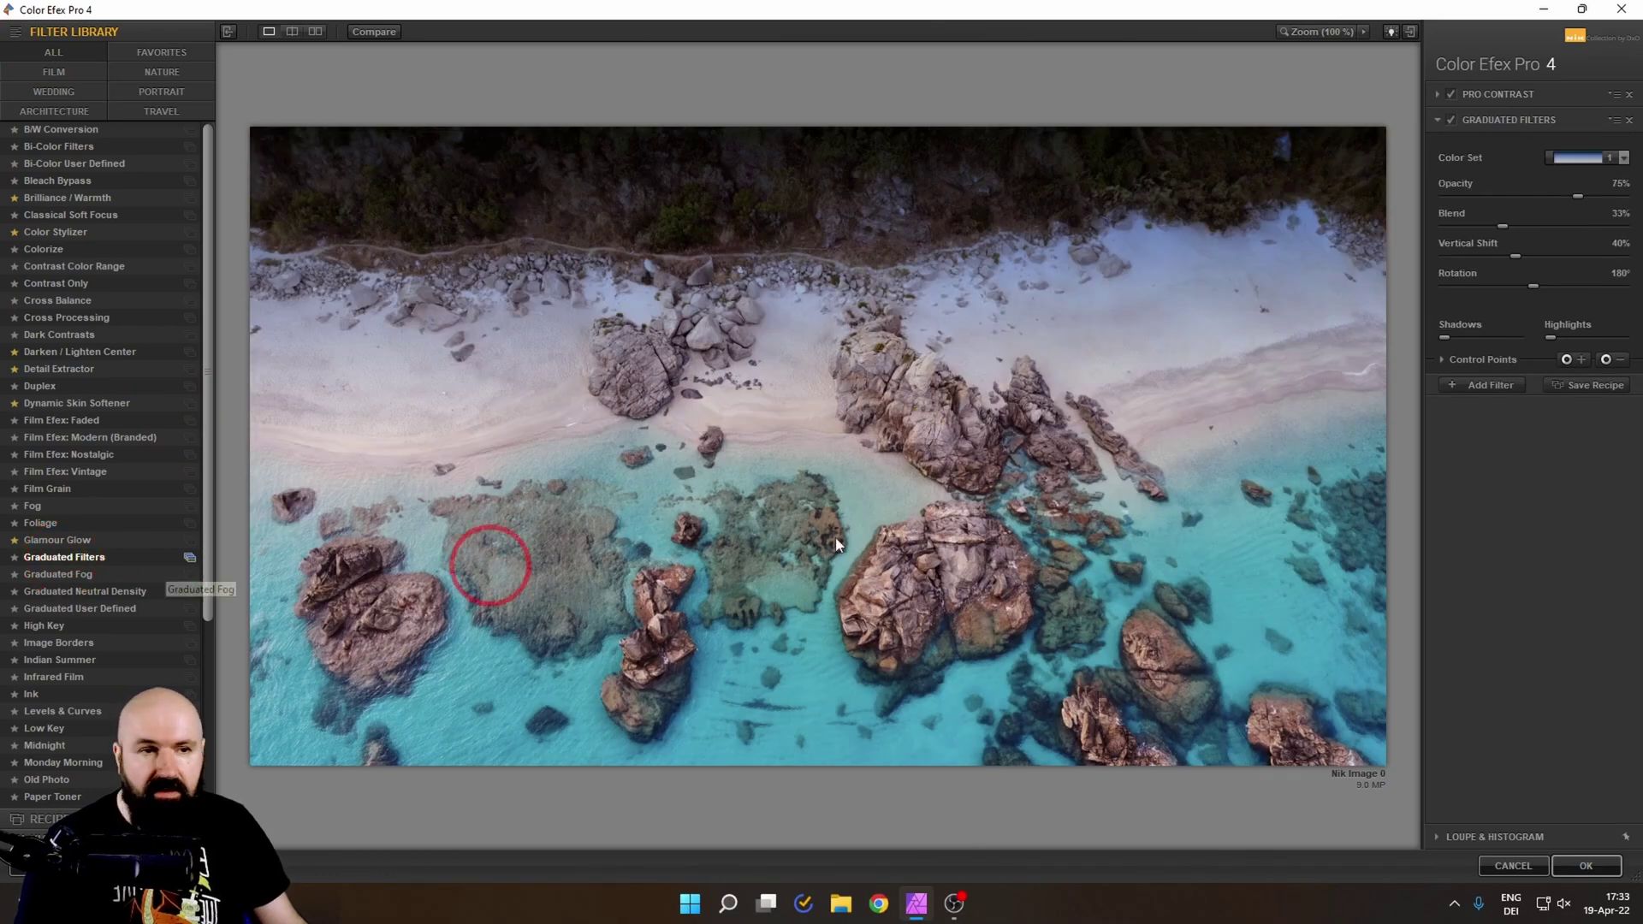
left_click(1590, 163)
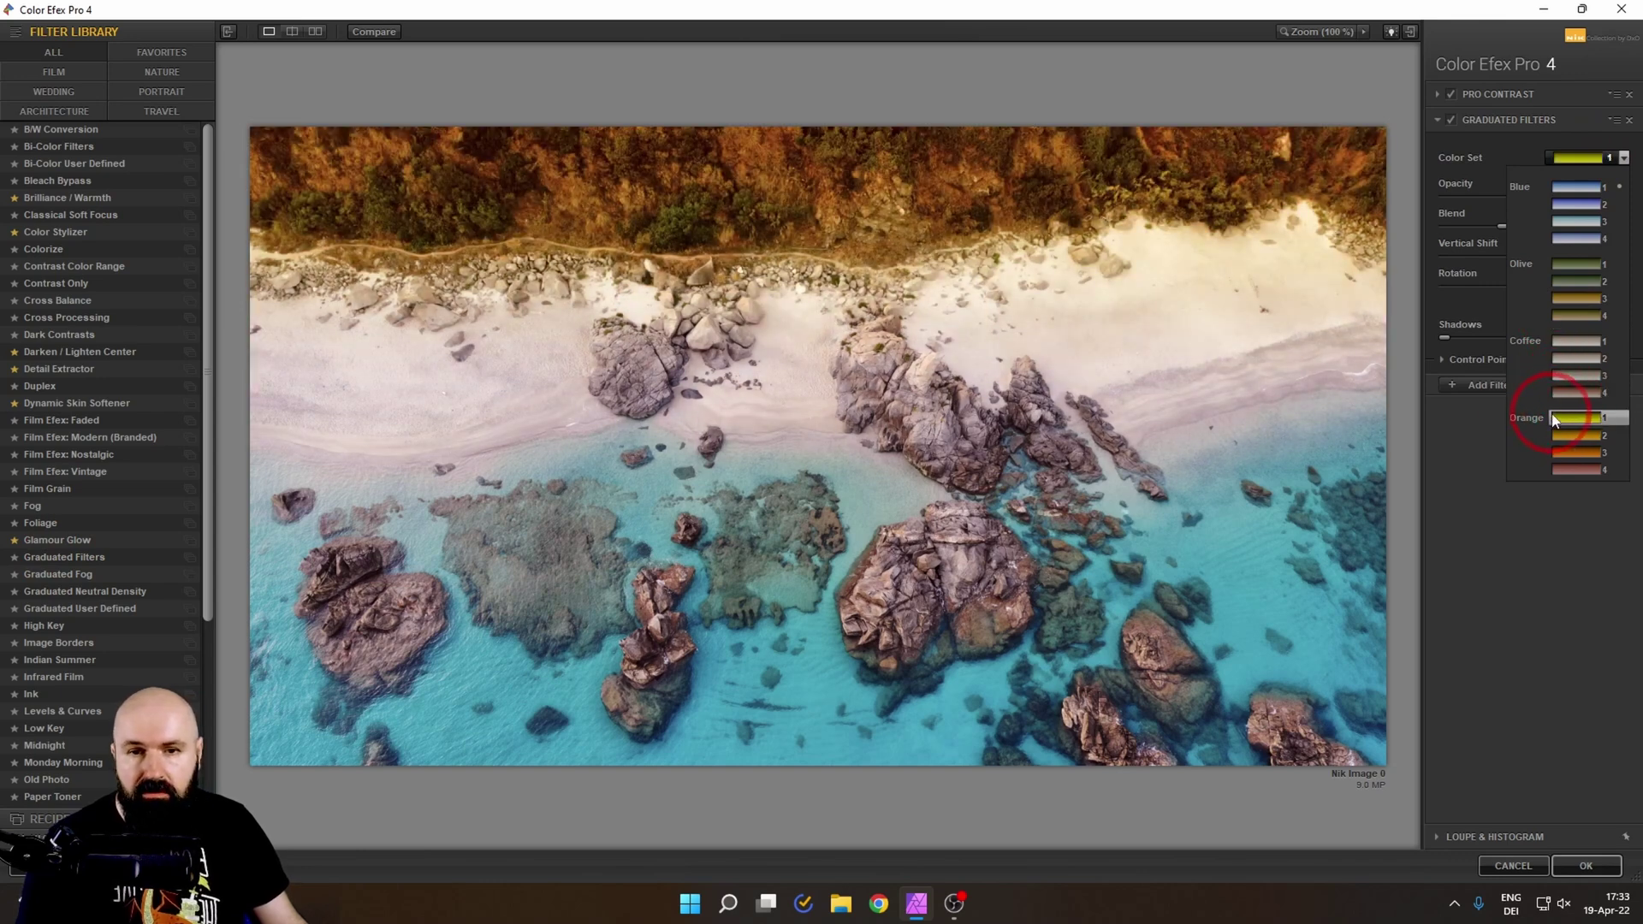
left_click(1556, 418)
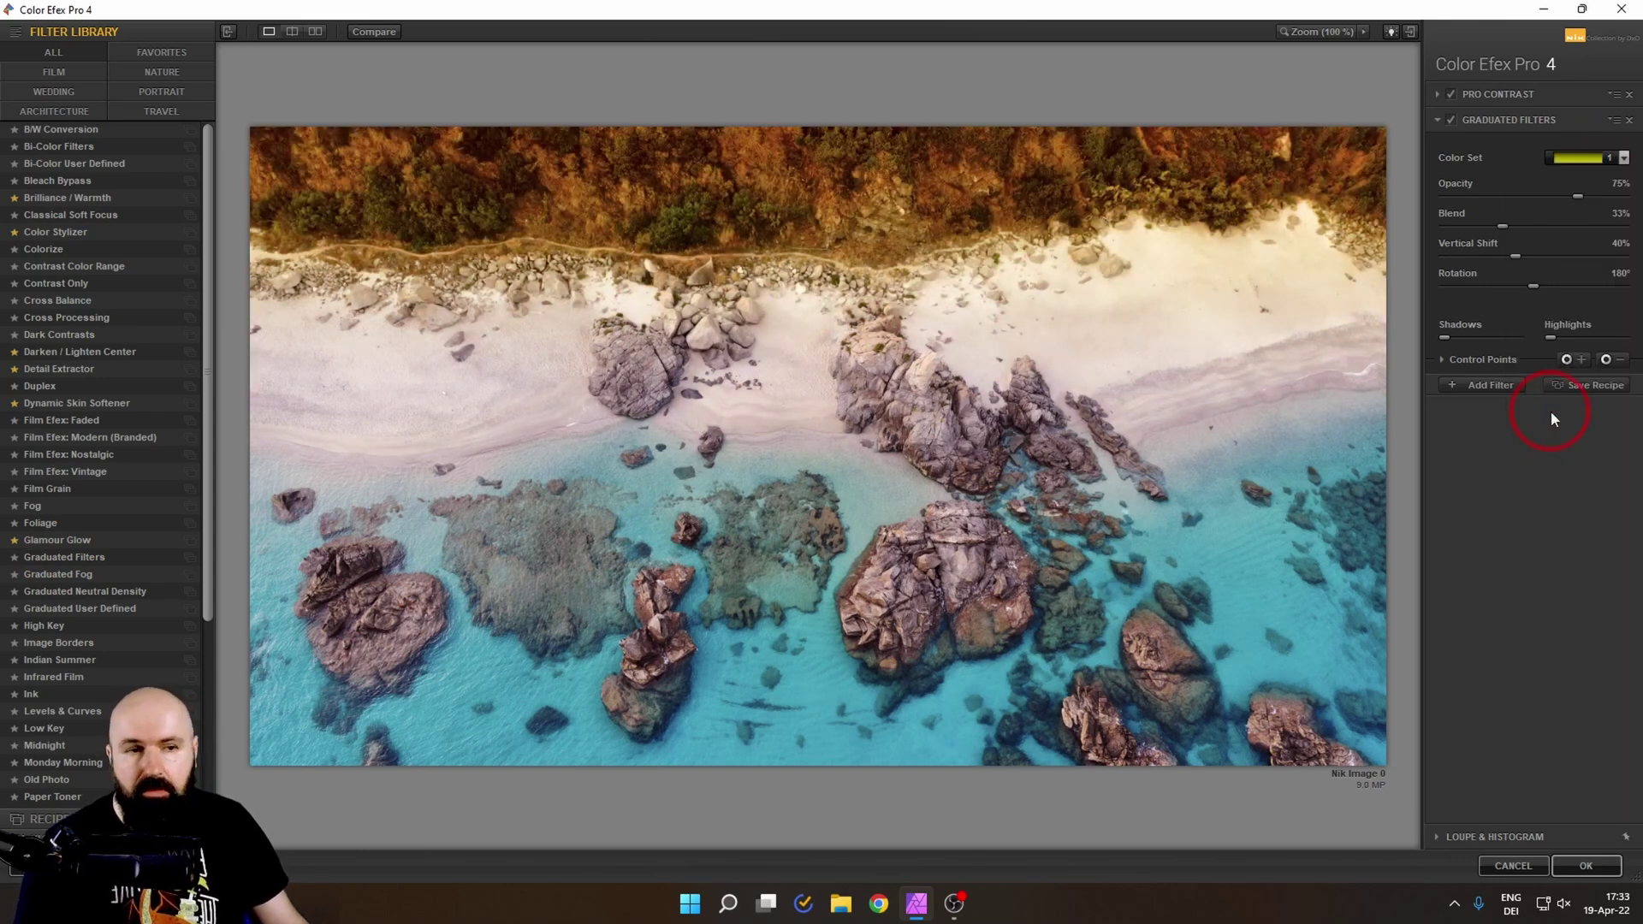
Step: Adjust the gradient to Opacity 32%, Blend 54% and Vertical Shift 51%
left_click_drag(1577, 196, 1617, 199)
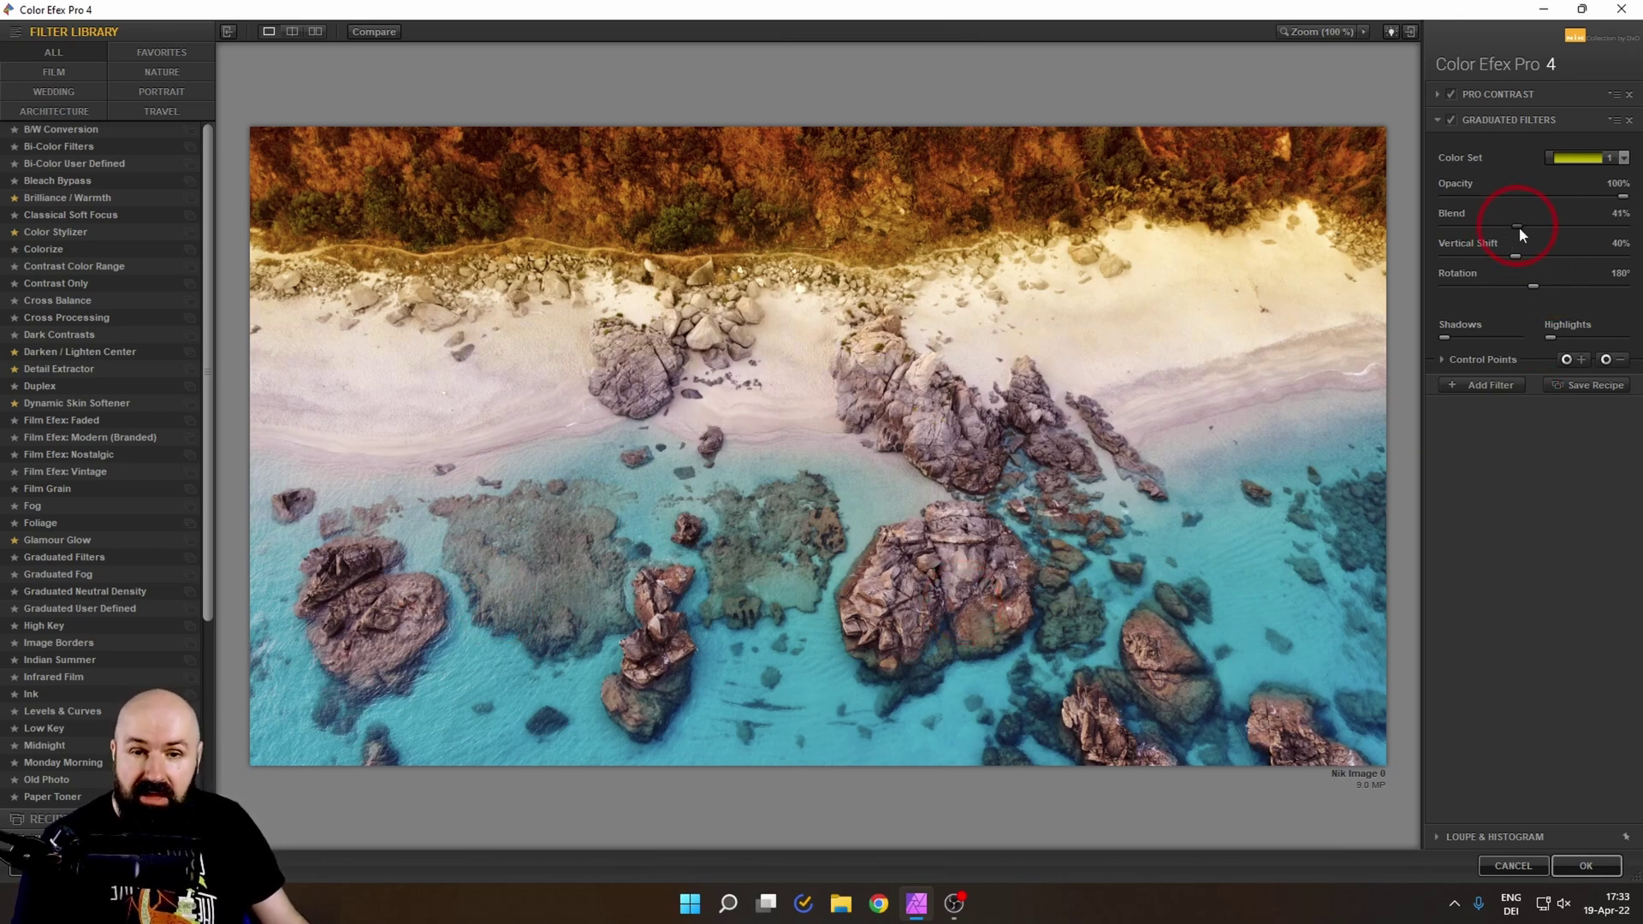
mouse_move(1517, 258)
left_mouse_down()
mouse_move(1547, 257)
mouse_move(1531, 259)
left_mouse_up()
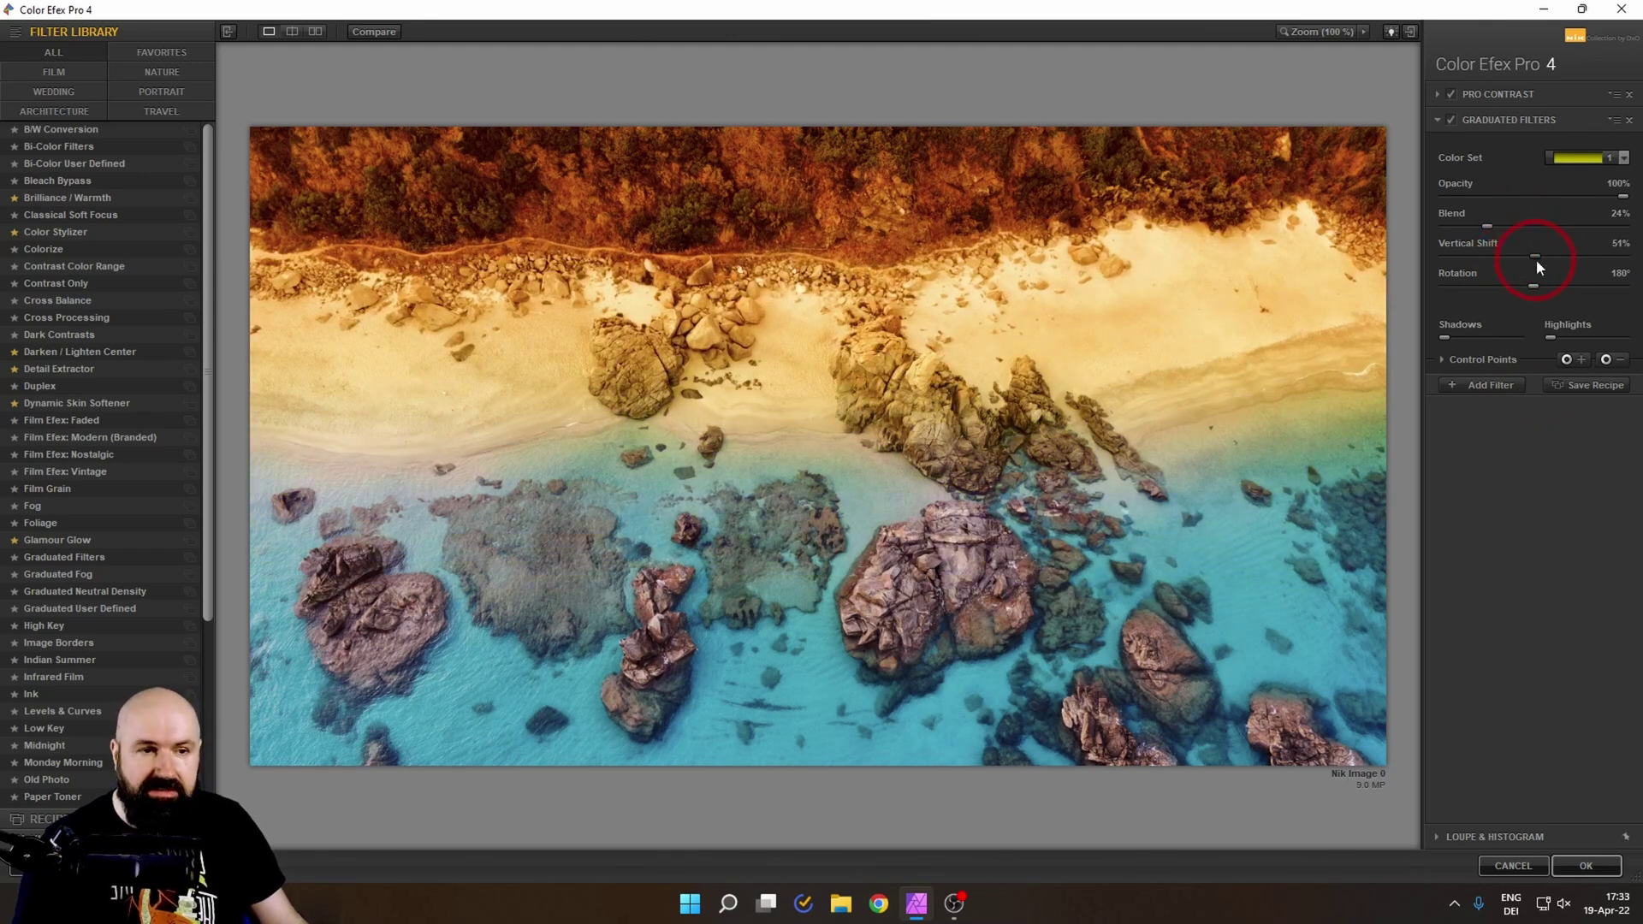
left_click_drag(1493, 236, 1540, 224)
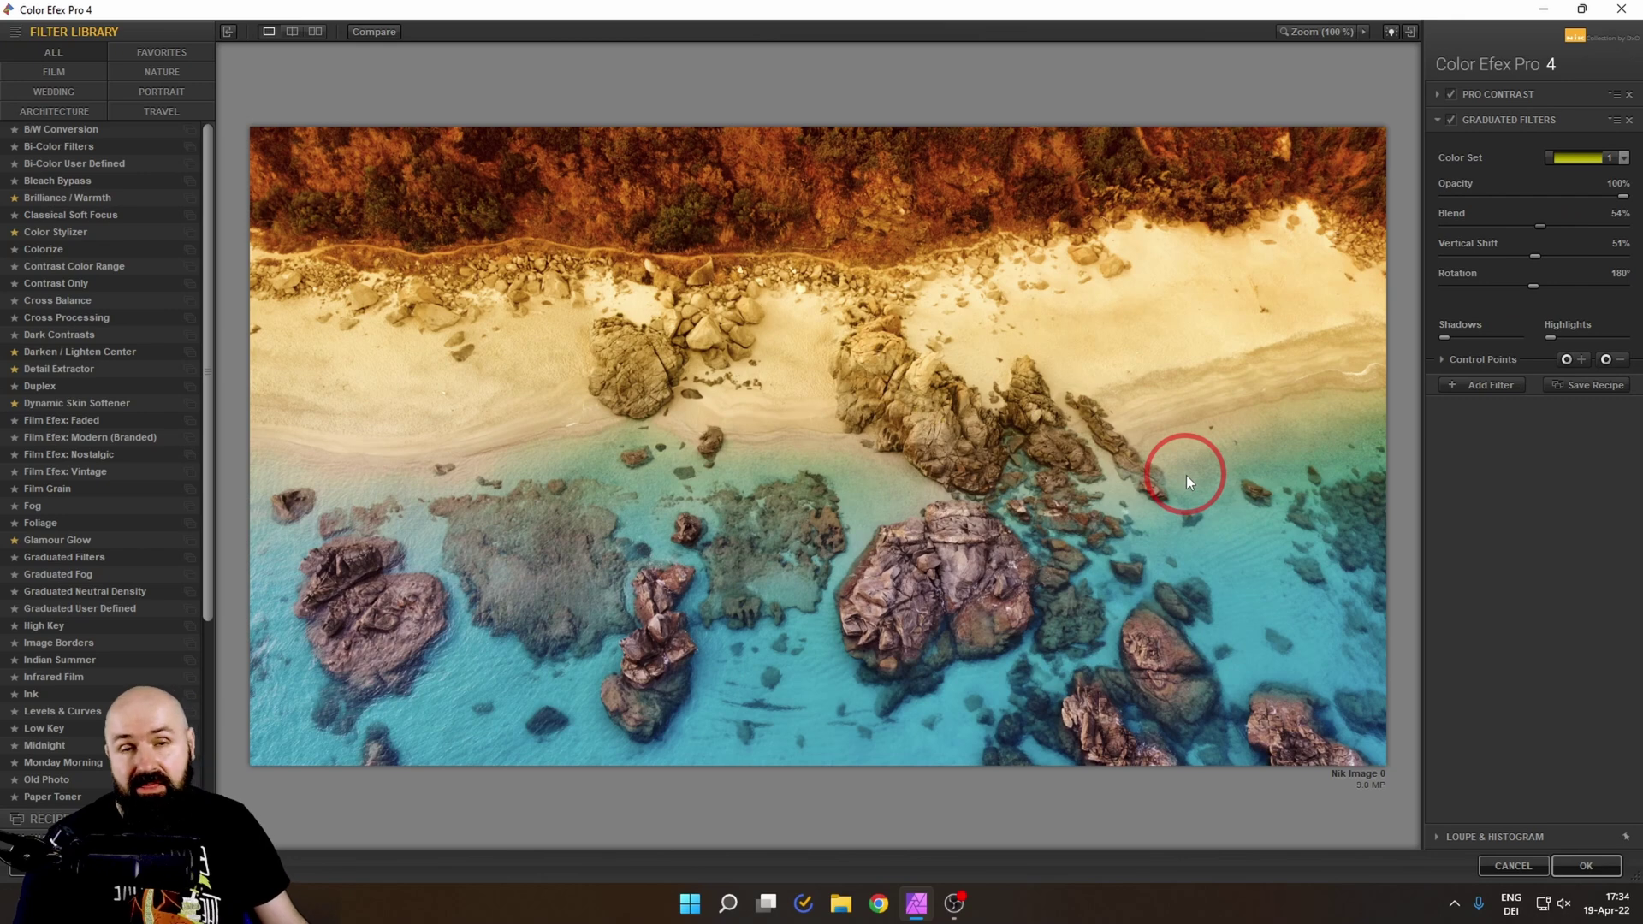
left_click_drag(1628, 200, 1604, 201)
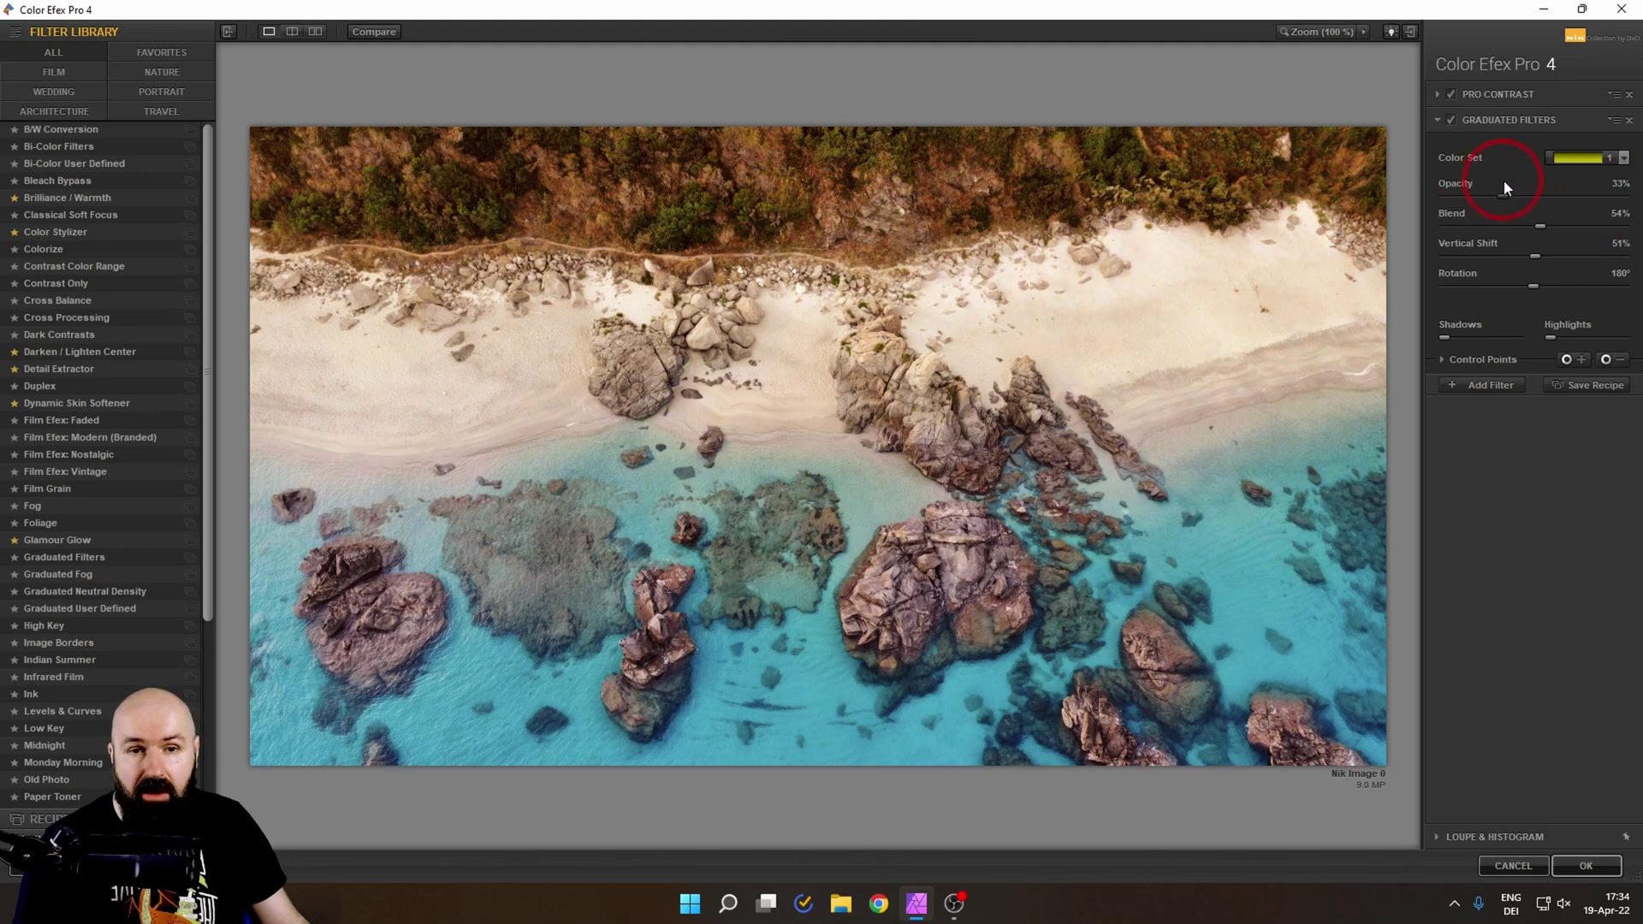
left_click_drag(1501, 181, 1503, 181)
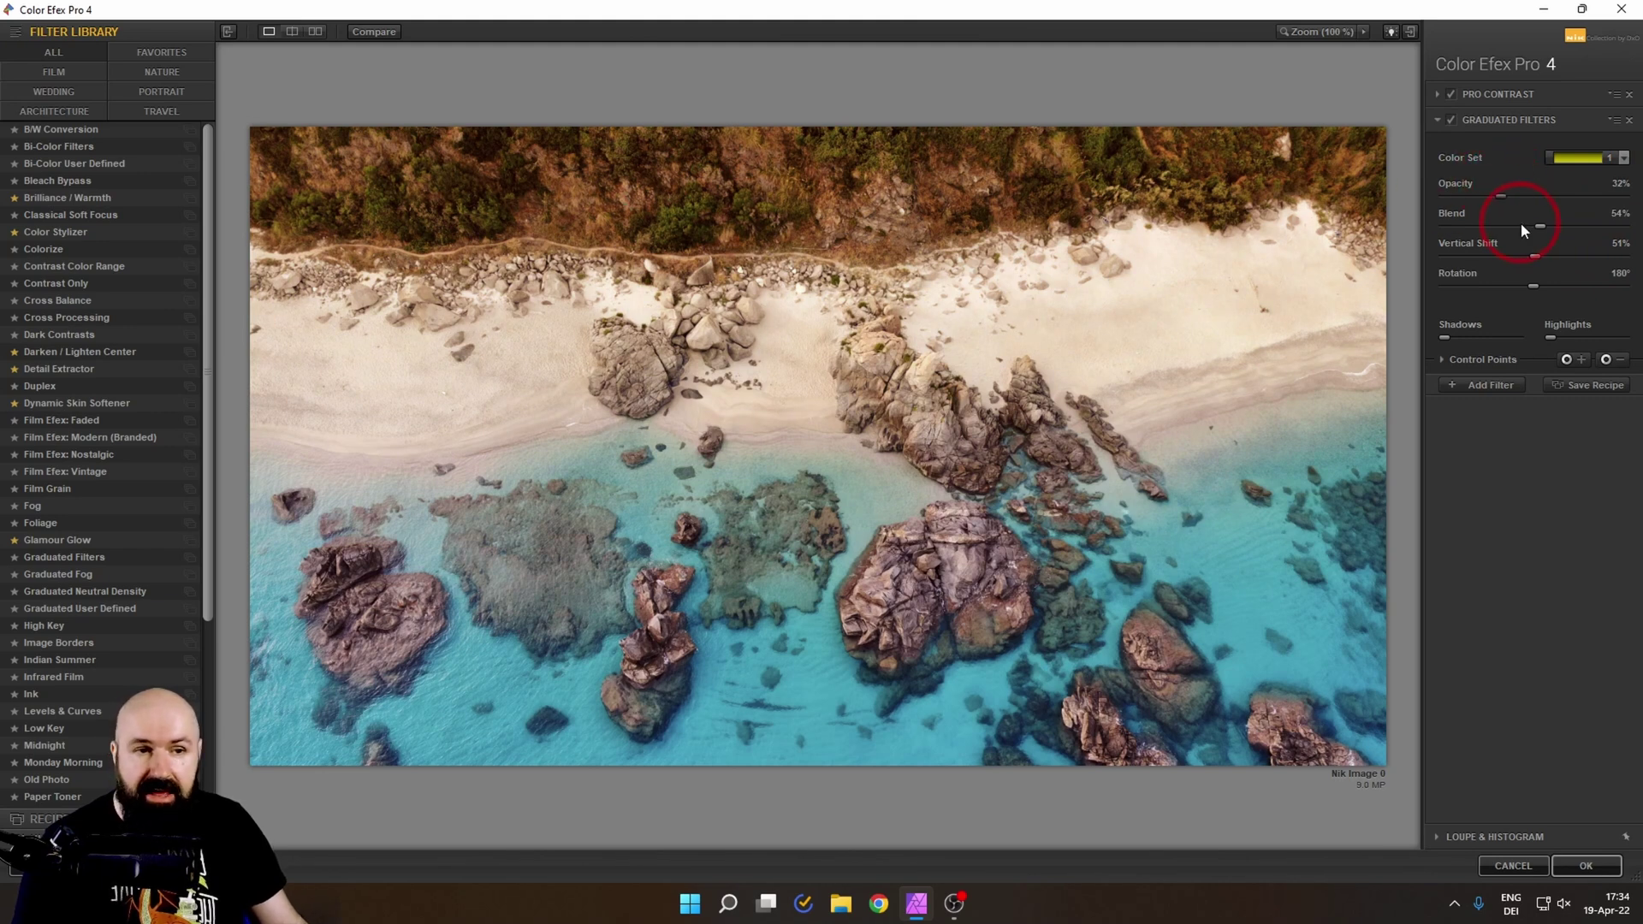
Step: Toggle the Graduated Filters tint off and back on to compare, leaving it enabled
left_click(1455, 120)
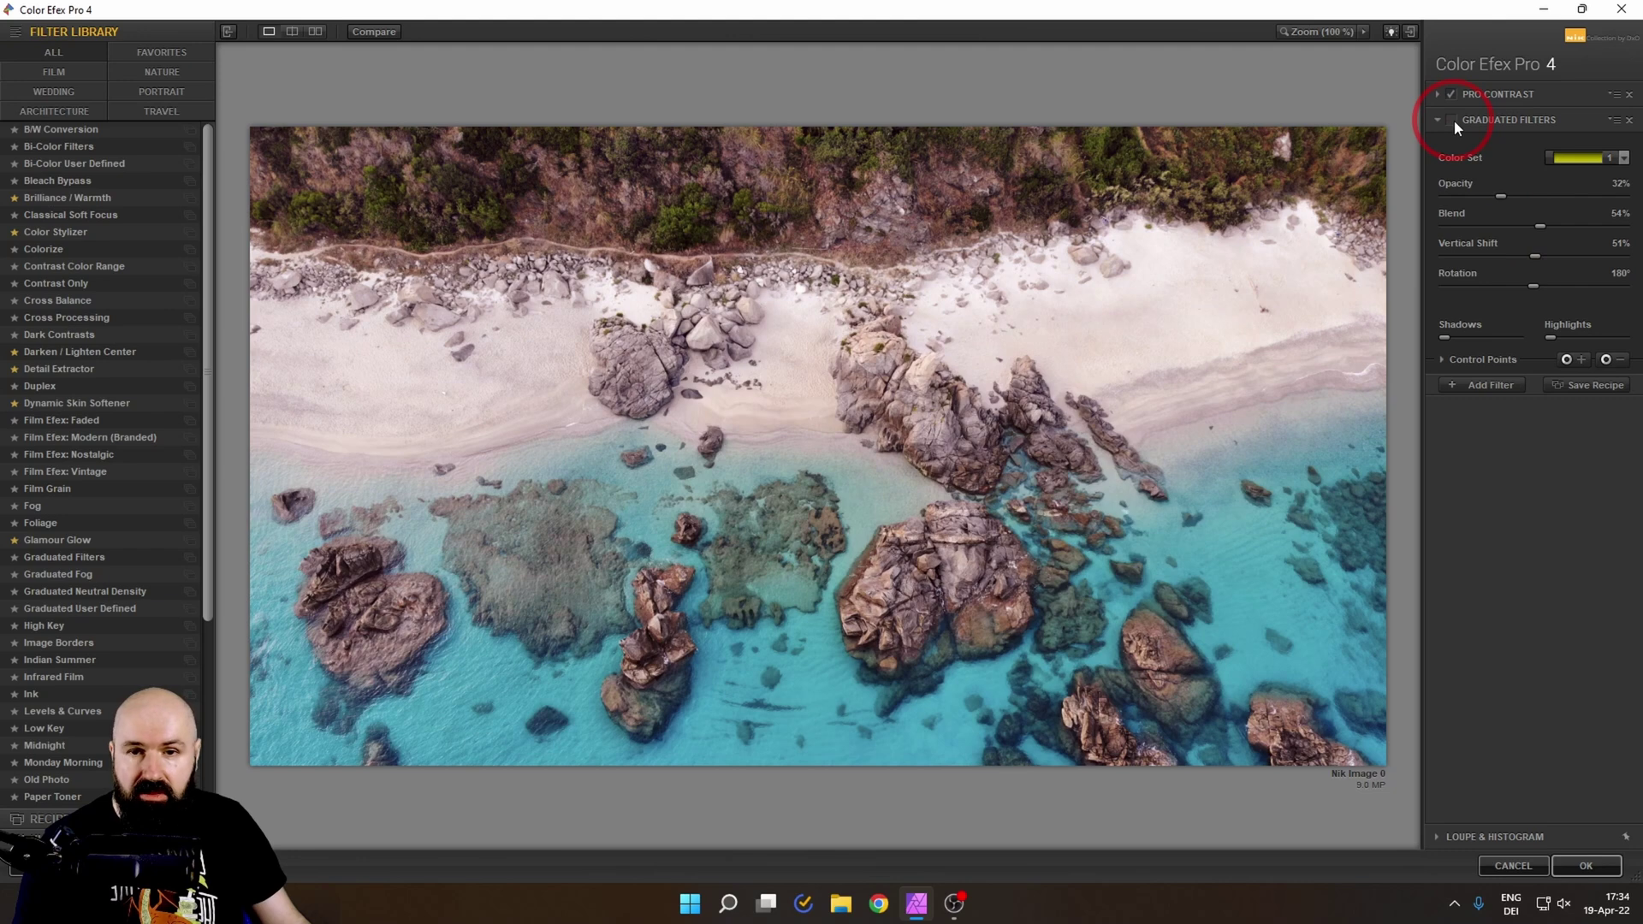
left_click(1454, 120)
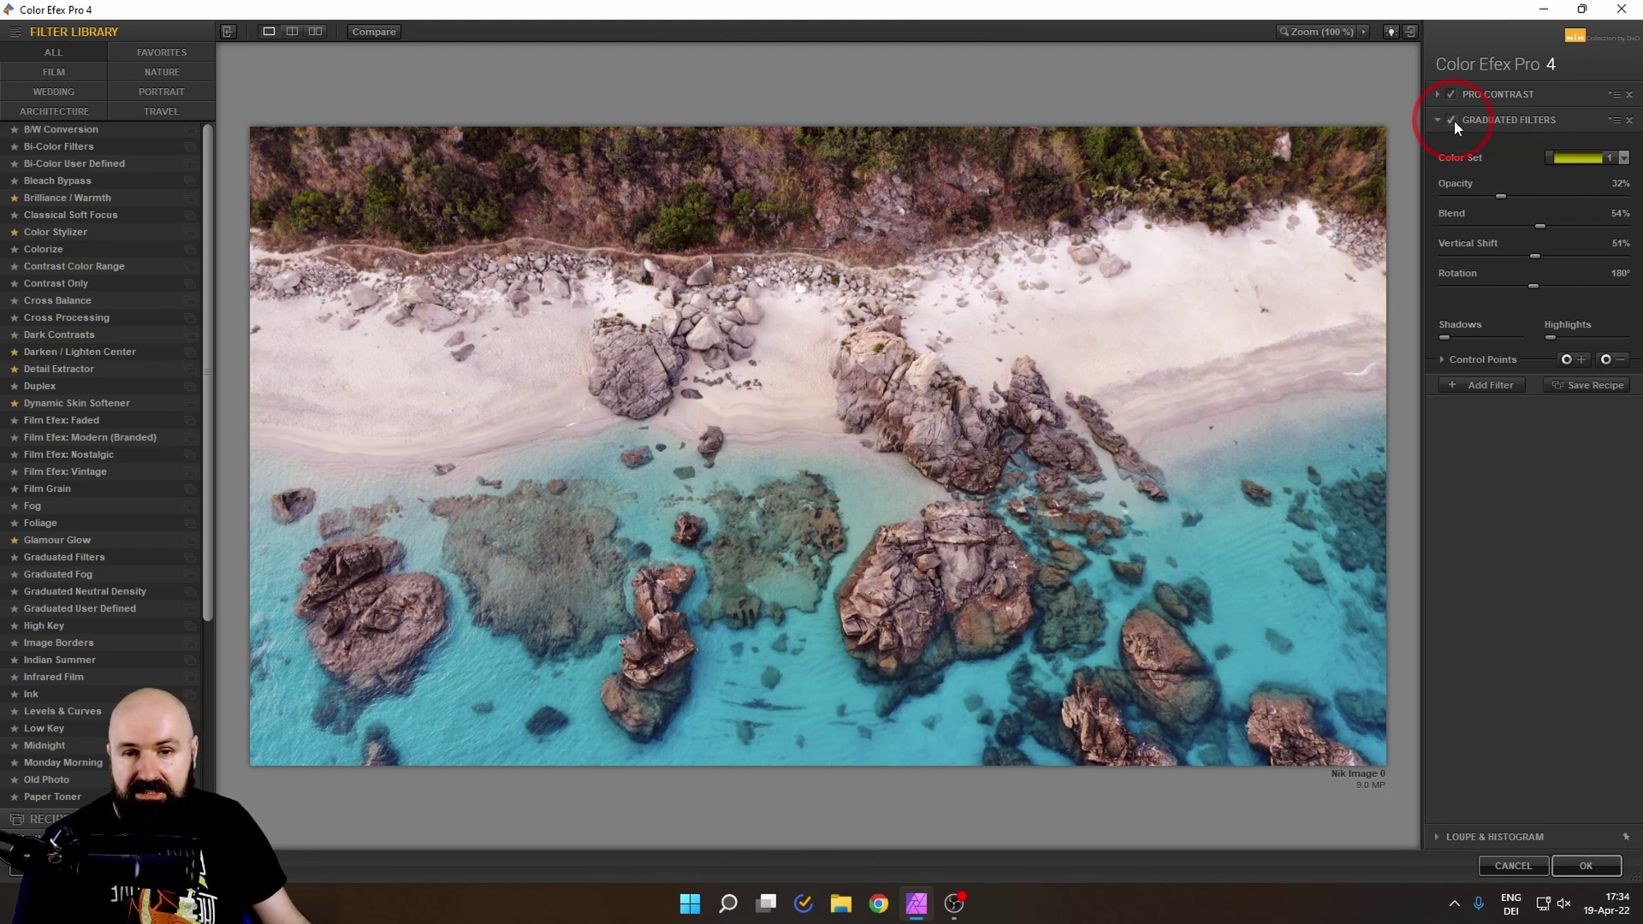
left_click(1455, 120)
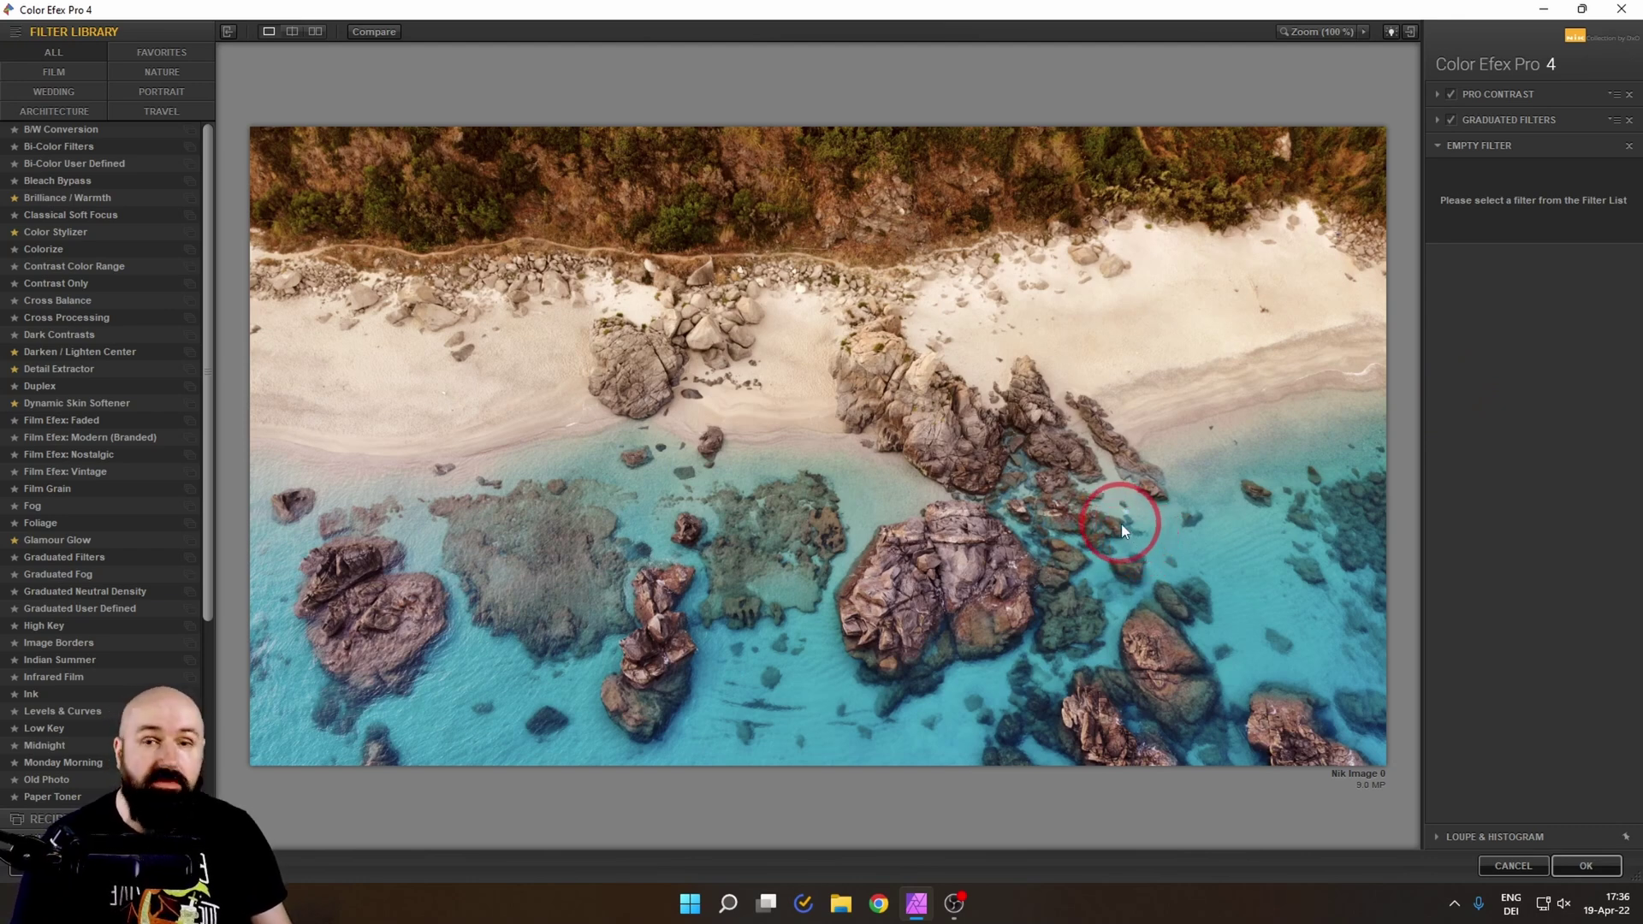
Step: Add the Low Key filter and drop its Glow and Standard Low Key to 0%
left_click_drag(207, 279, 233, 496)
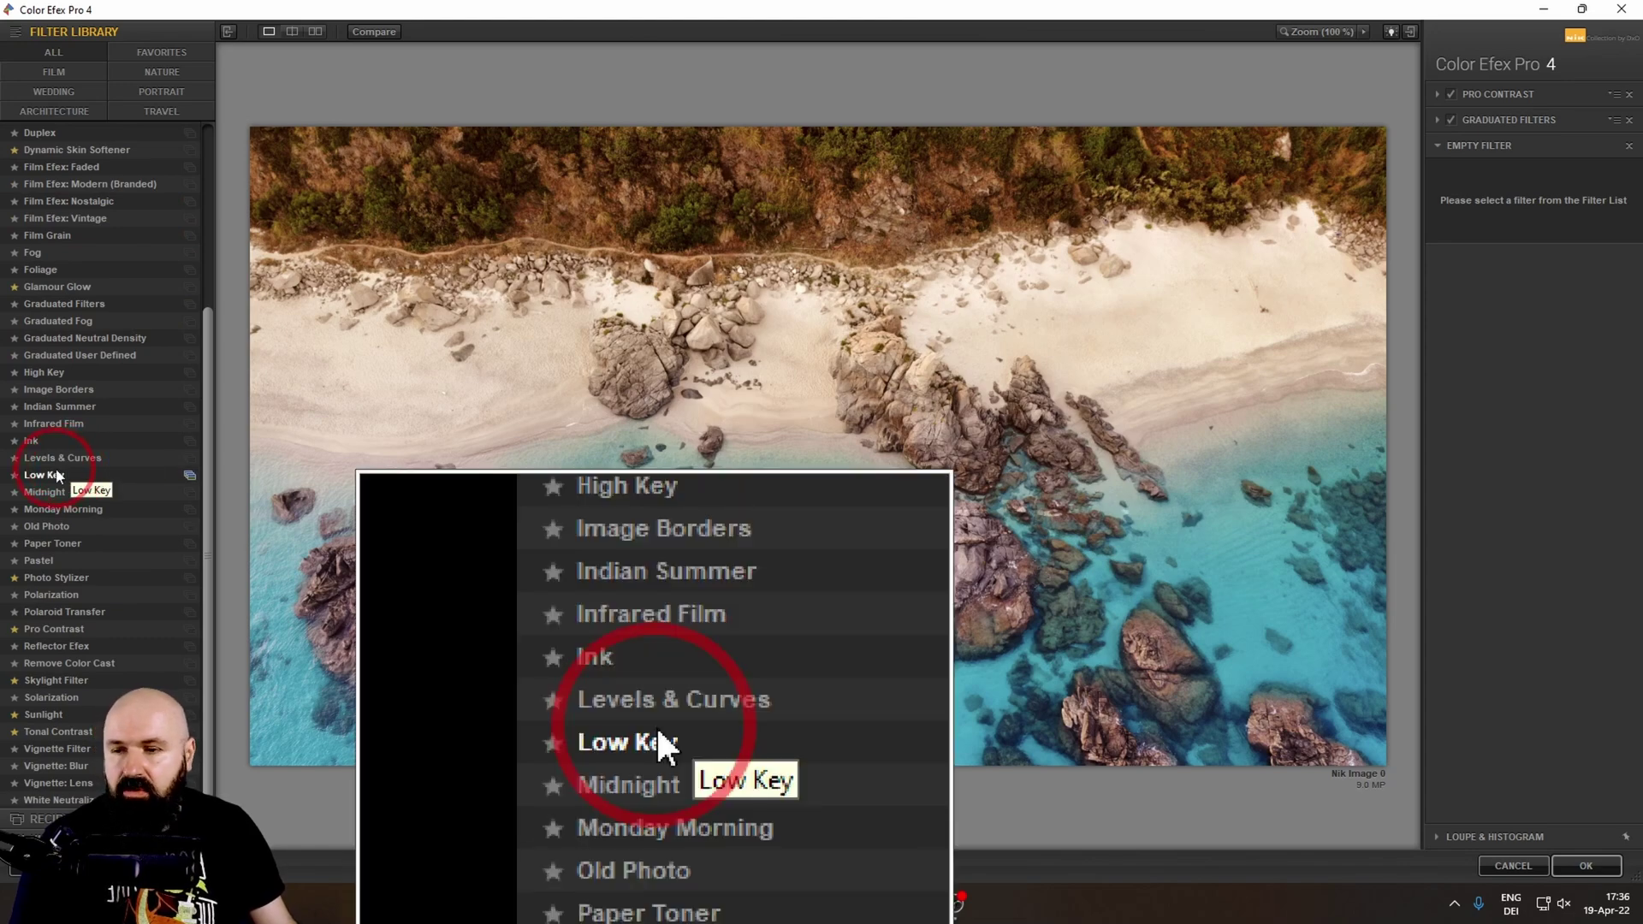
left_click(56, 476)
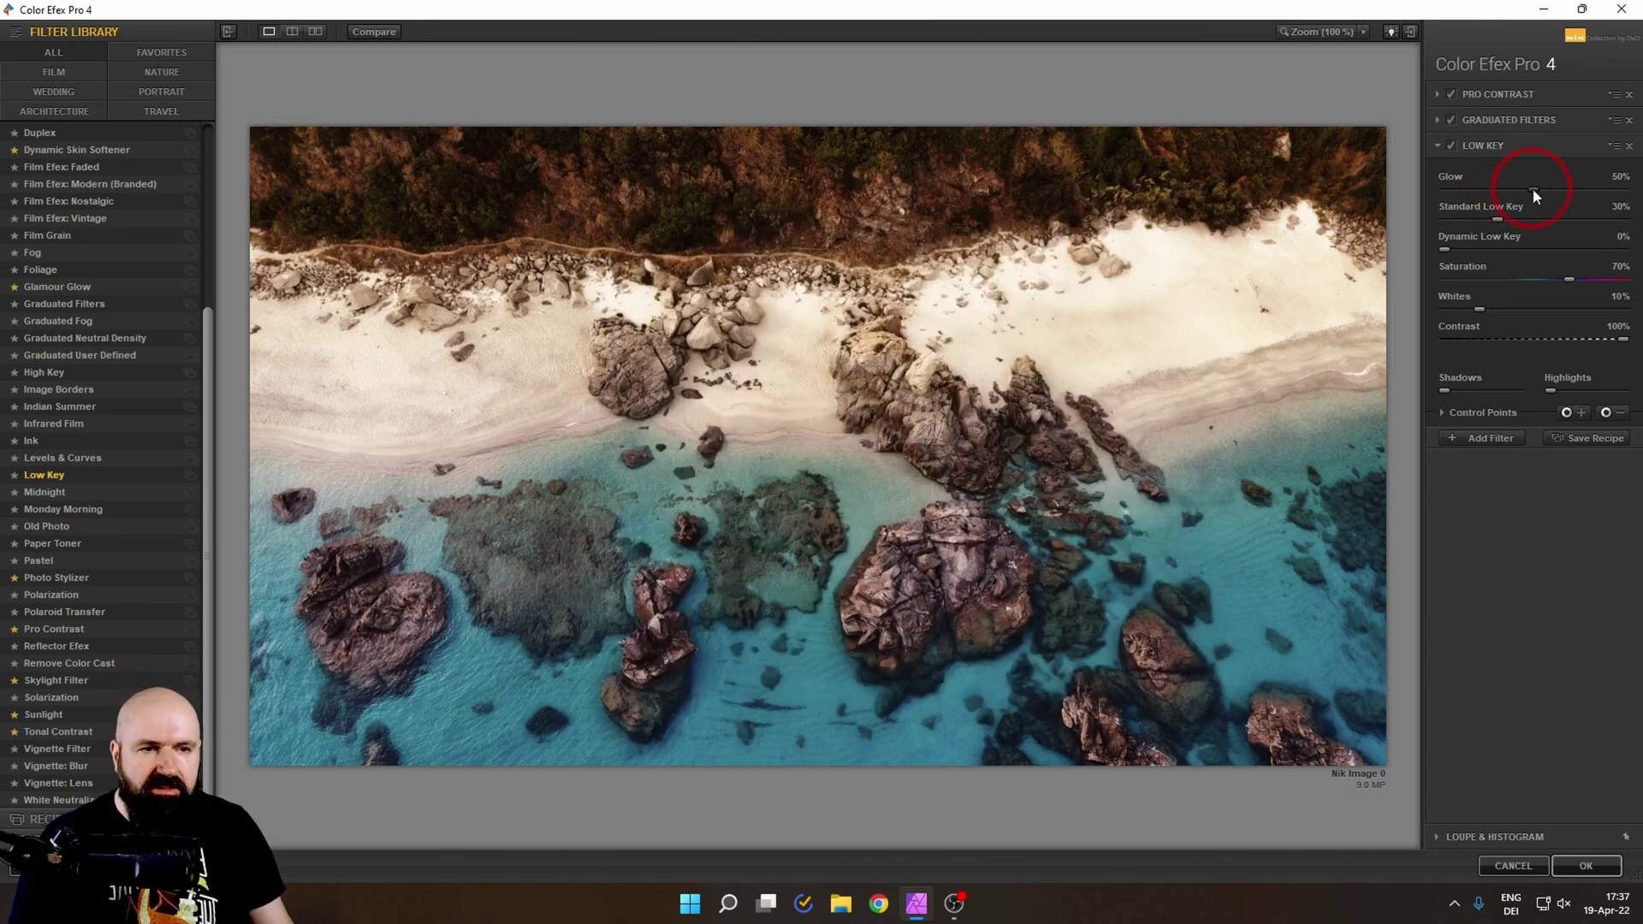
left_click_drag(1533, 188, 1430, 200)
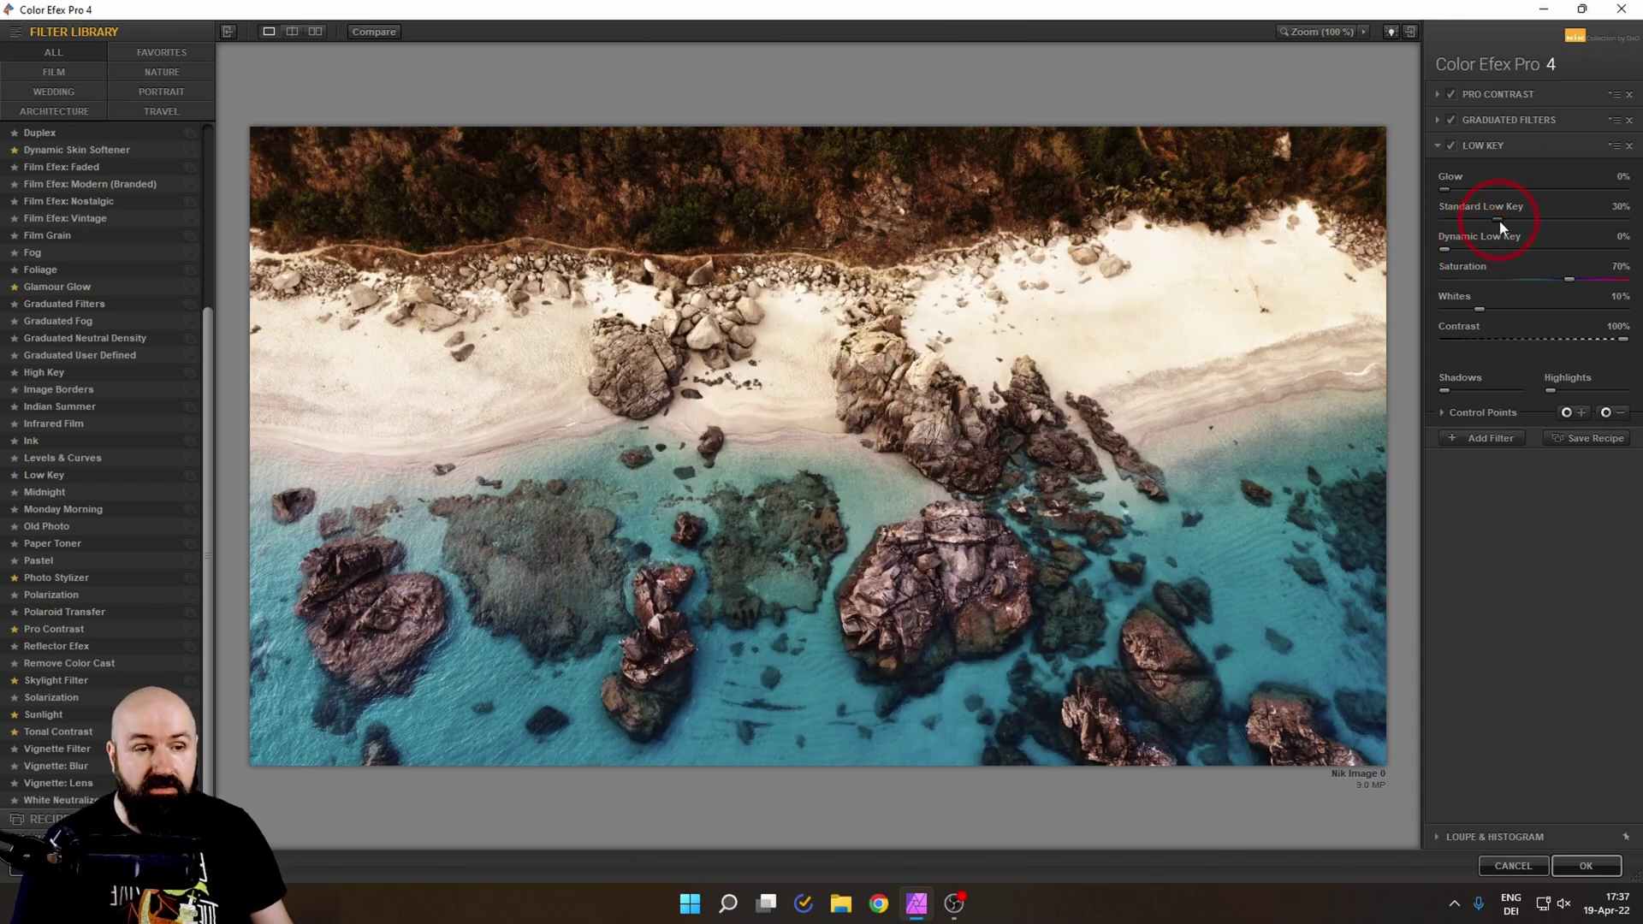
left_click_drag(1498, 220, 1436, 218)
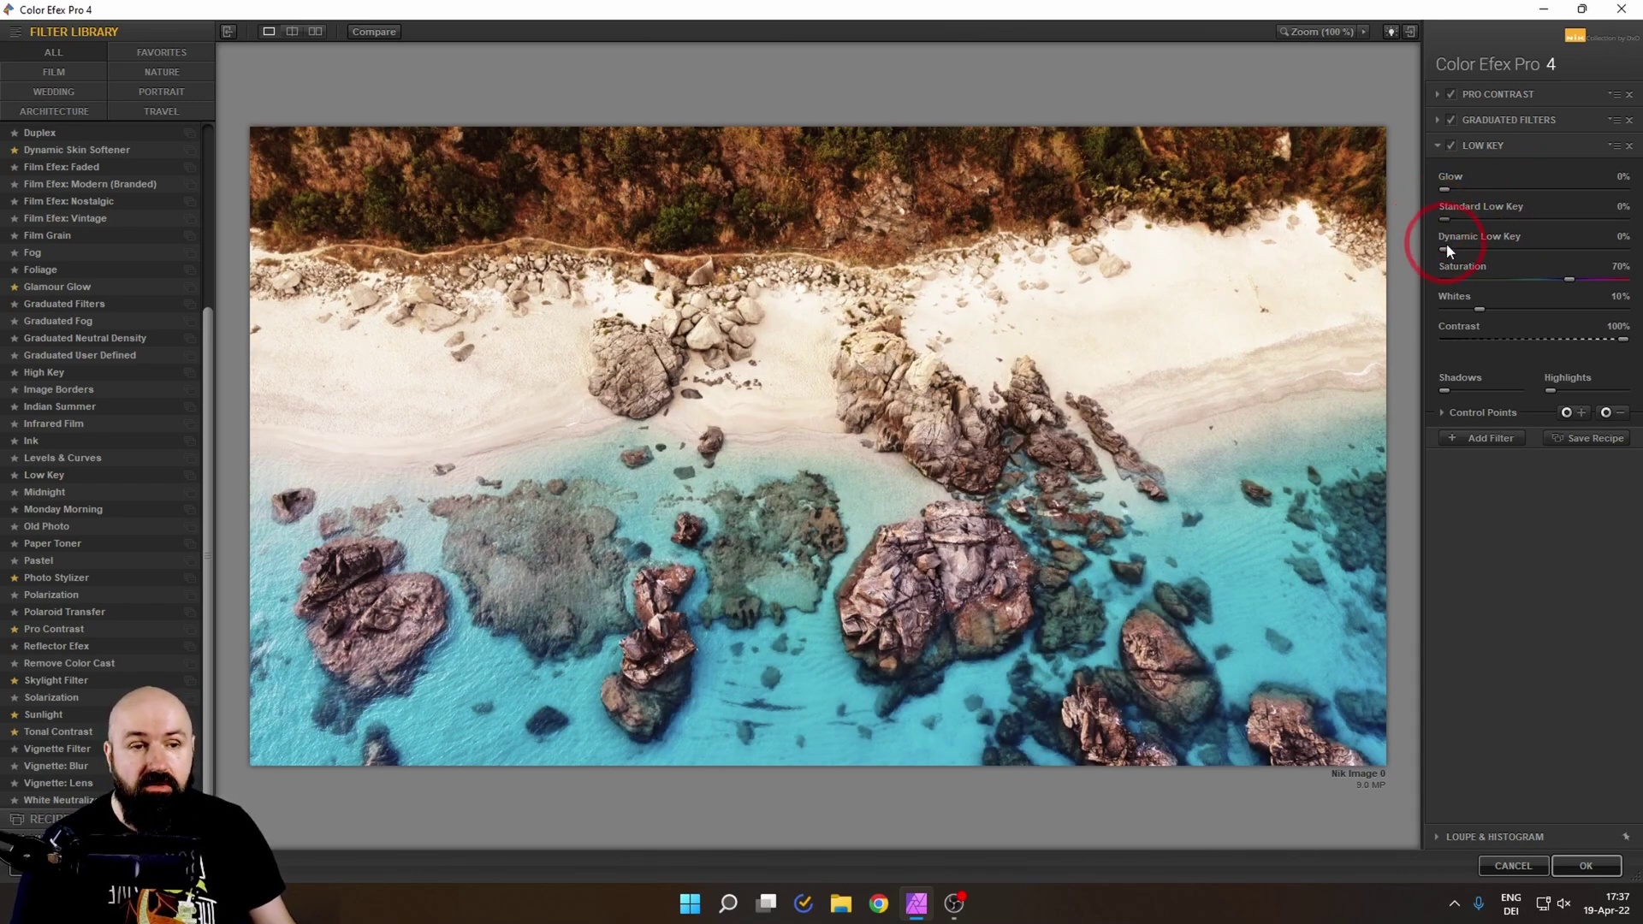
Step: Set Dynamic Low Key to 33% and Whites to 4%, keeping Contrast at 100%
left_click_drag(1461, 249, 1497, 245)
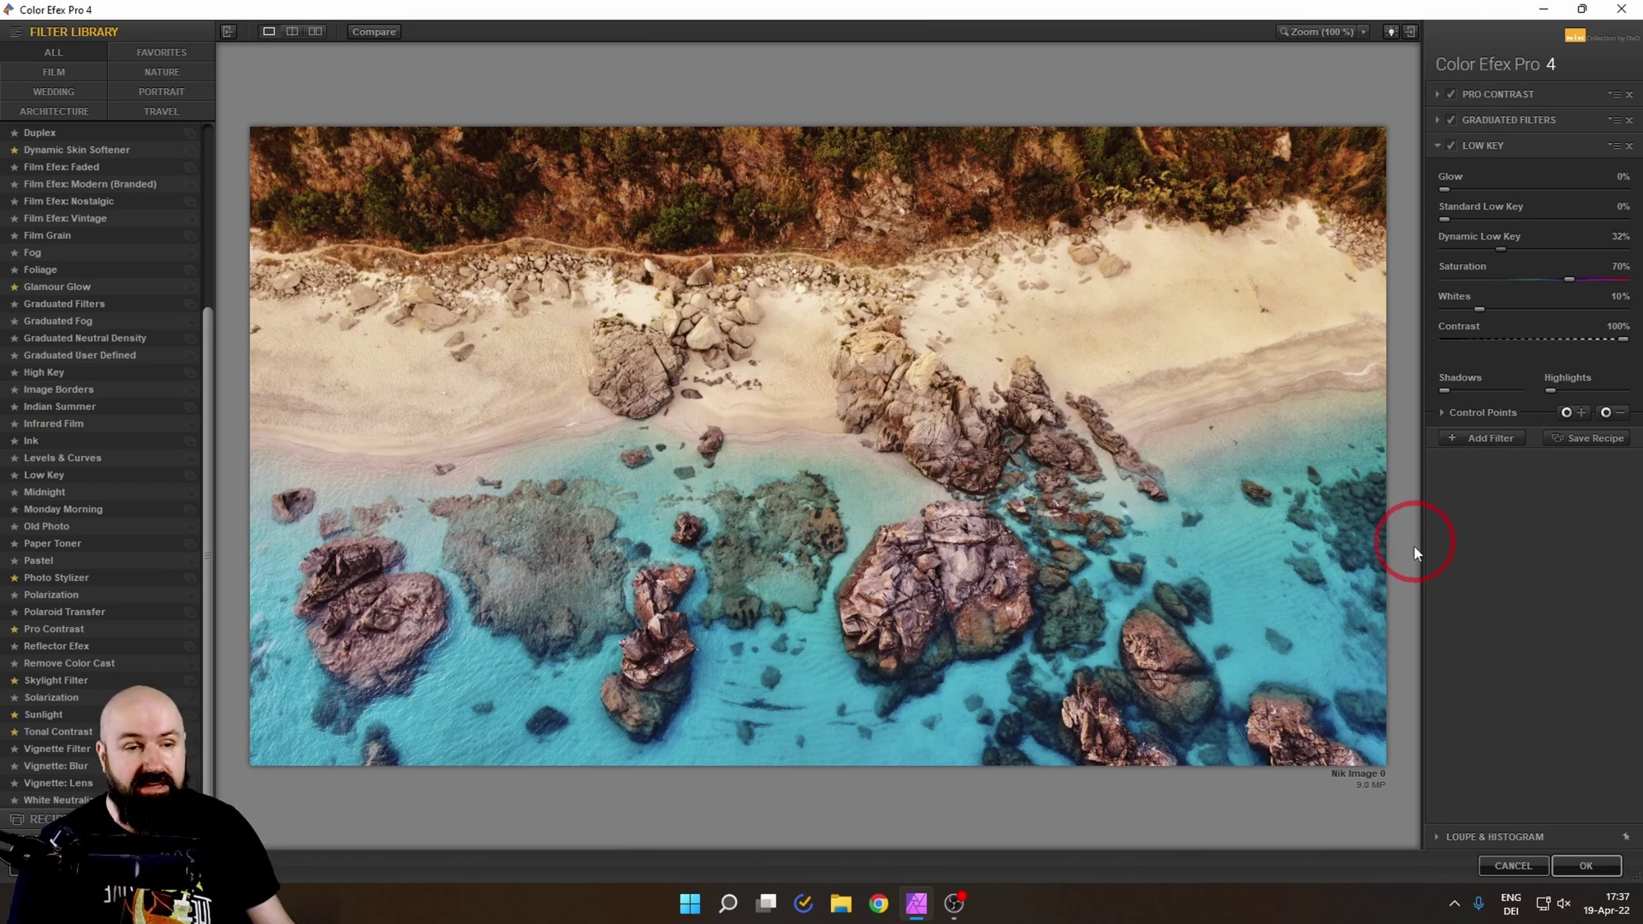
mouse_move(1479, 310)
left_mouse_down()
mouse_move(1514, 310)
mouse_move(1443, 310)
mouse_move(1457, 311)
left_mouse_up()
left_click(1625, 342)
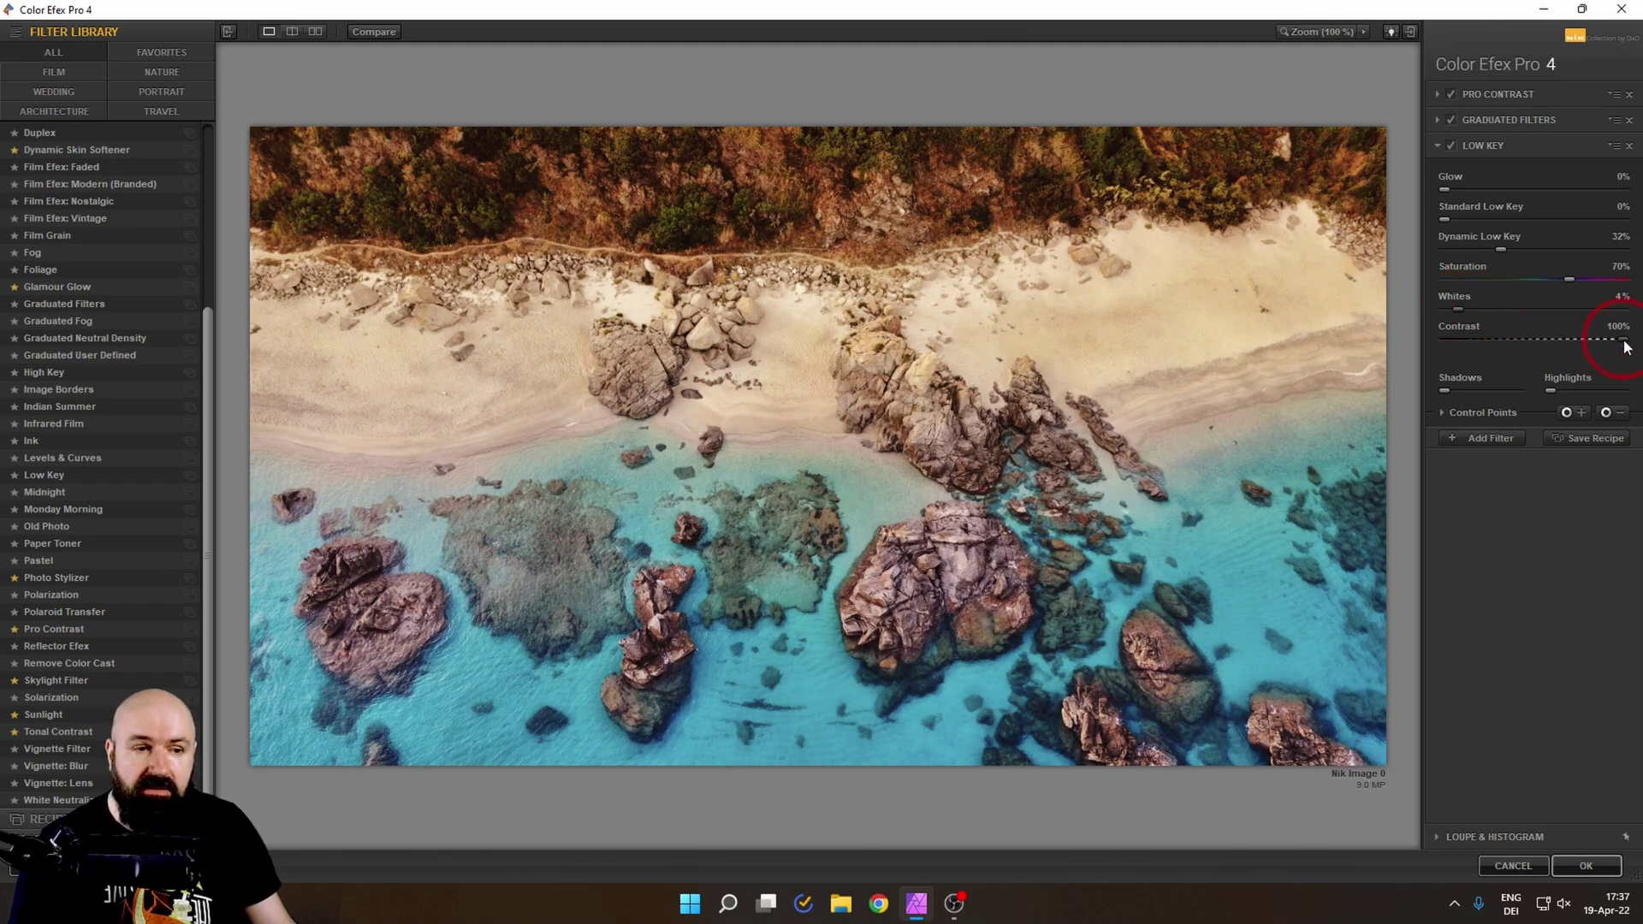
mouse_move(1626, 345)
left_mouse_down()
mouse_move(1563, 337)
mouse_move(1637, 338)
left_mouse_up()
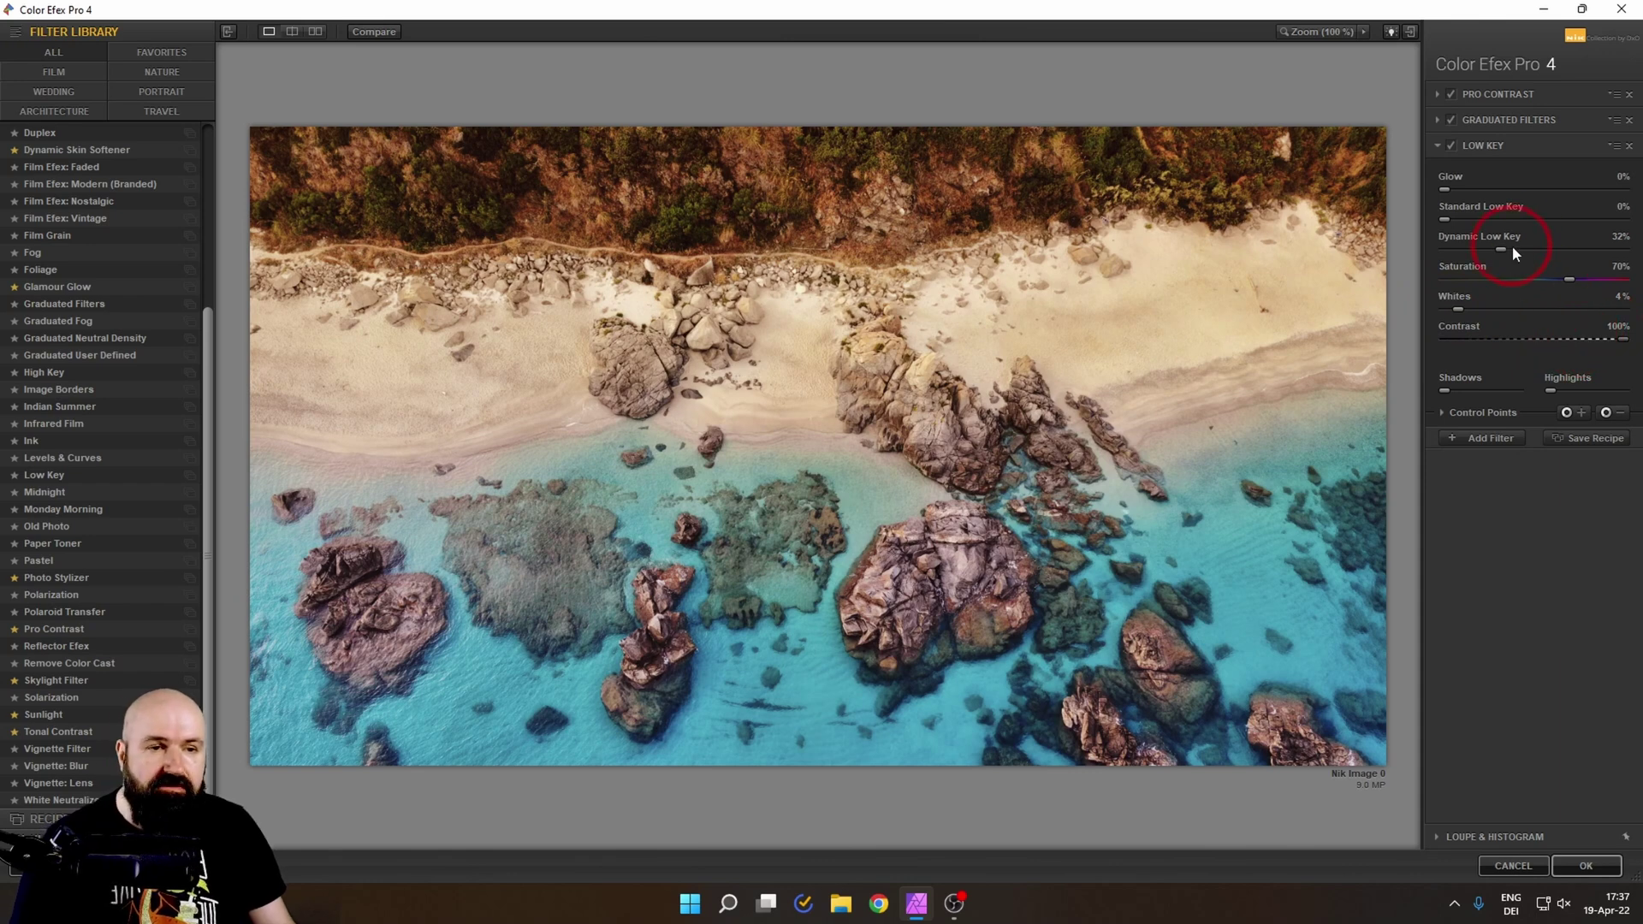
left_click_drag(1502, 248, 1504, 248)
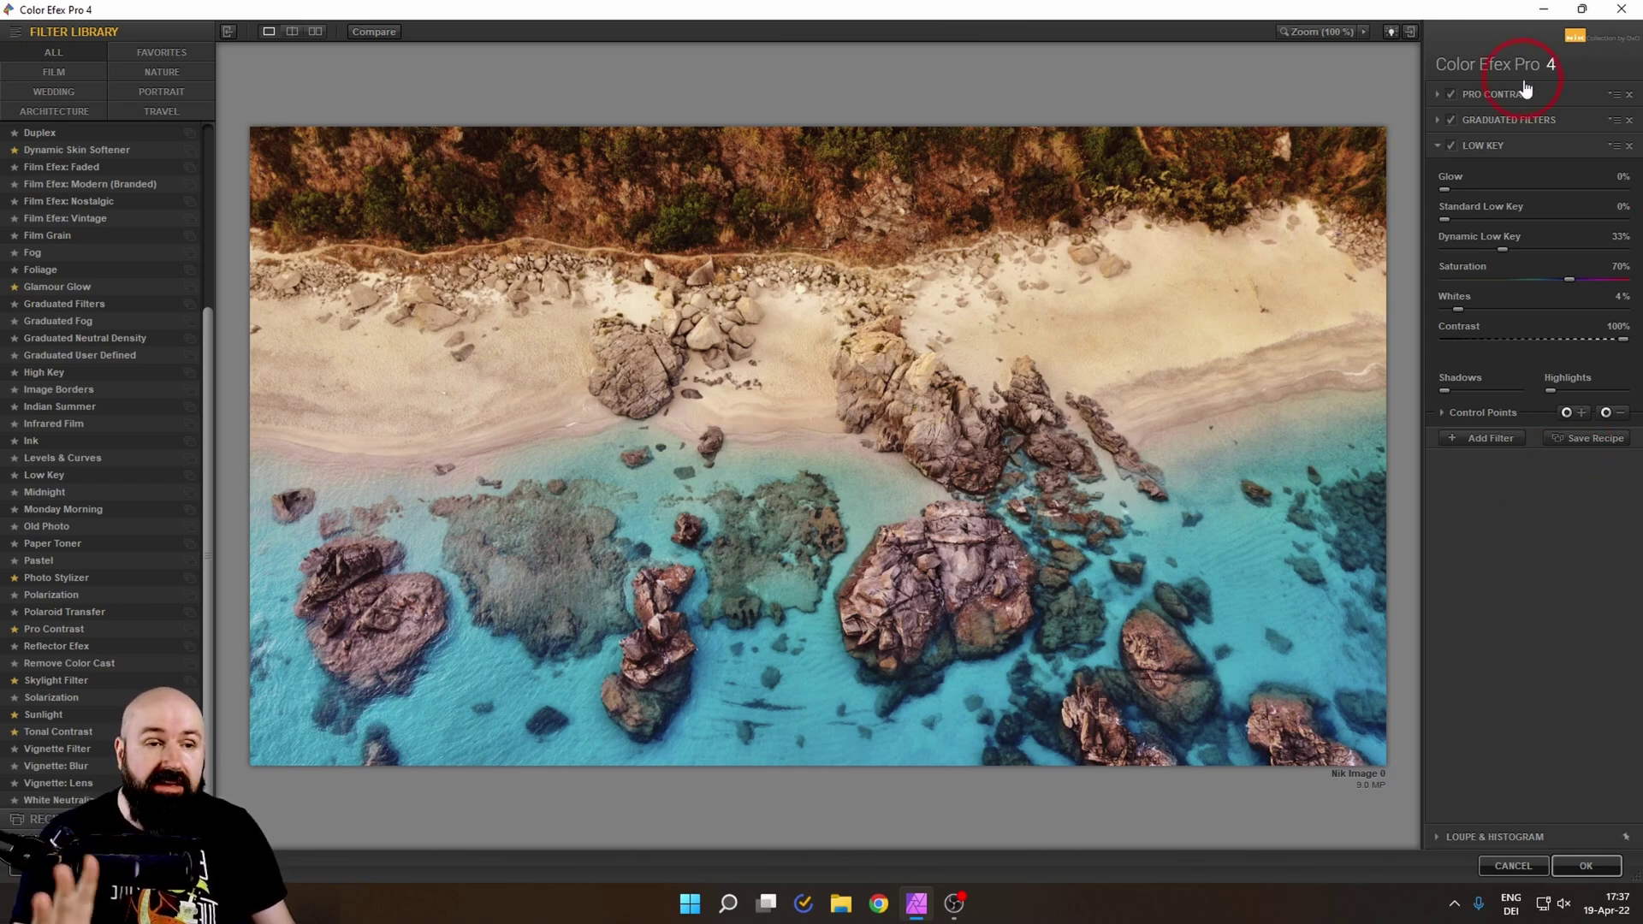
Step: Reopen the Pro Contrast settings and lower Correct Color Cast to 50%
left_click(1493, 121)
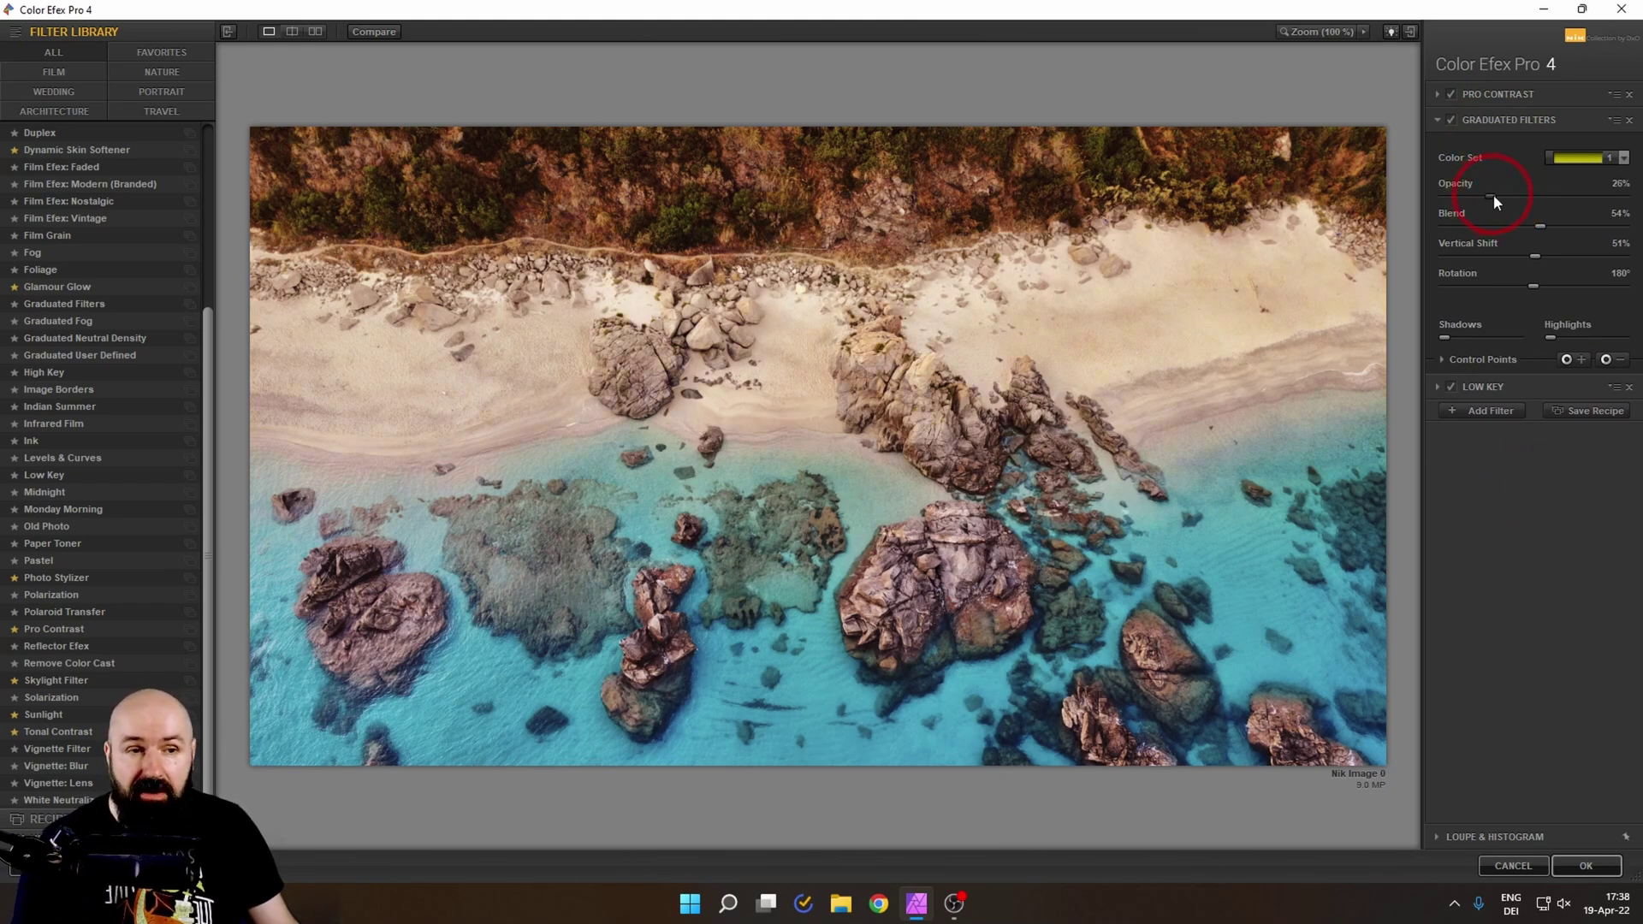
left_click(1489, 95)
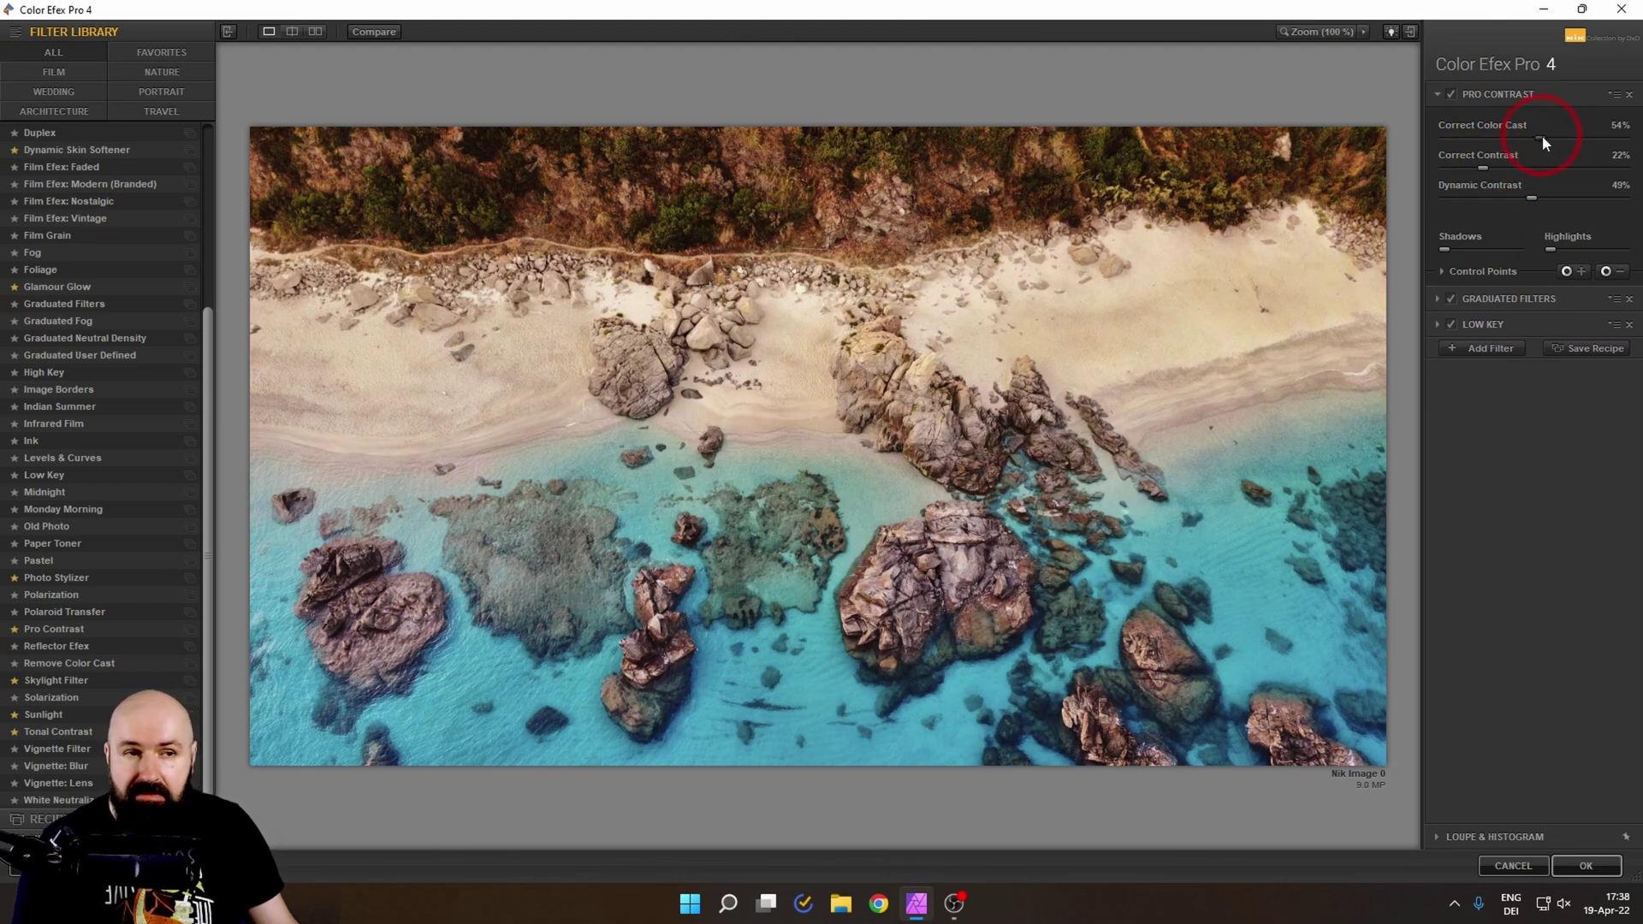
left_click_drag(1537, 135, 1536, 135)
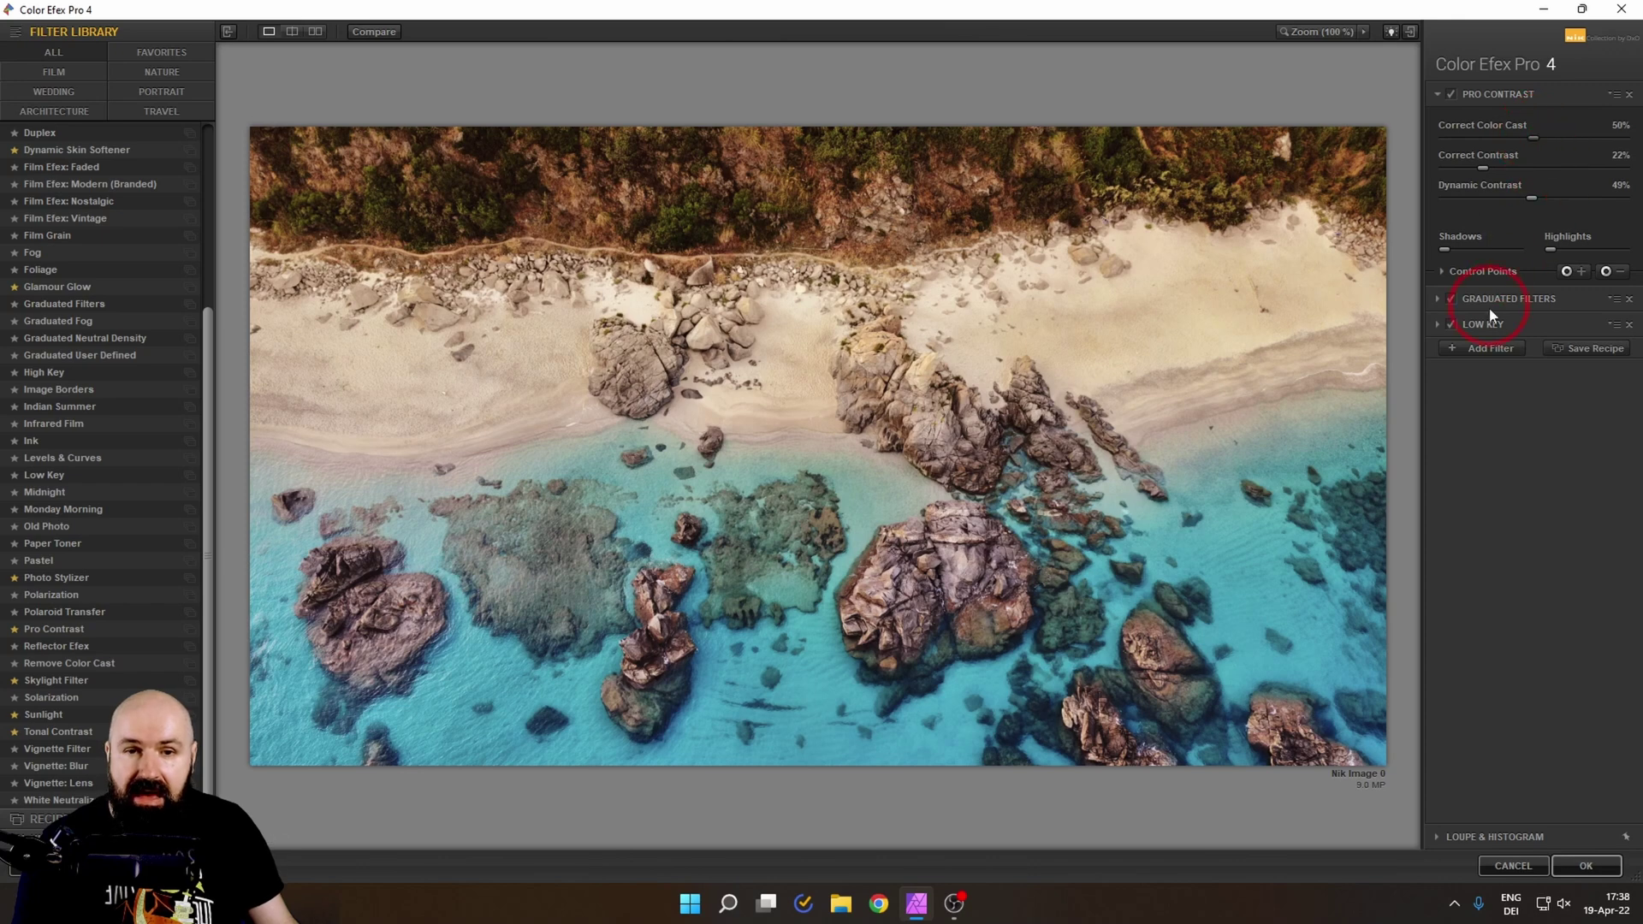
Step: Compare against the original, then apply the warm grade back to Affinity Photo
left_click(370, 33)
left_click(370, 32)
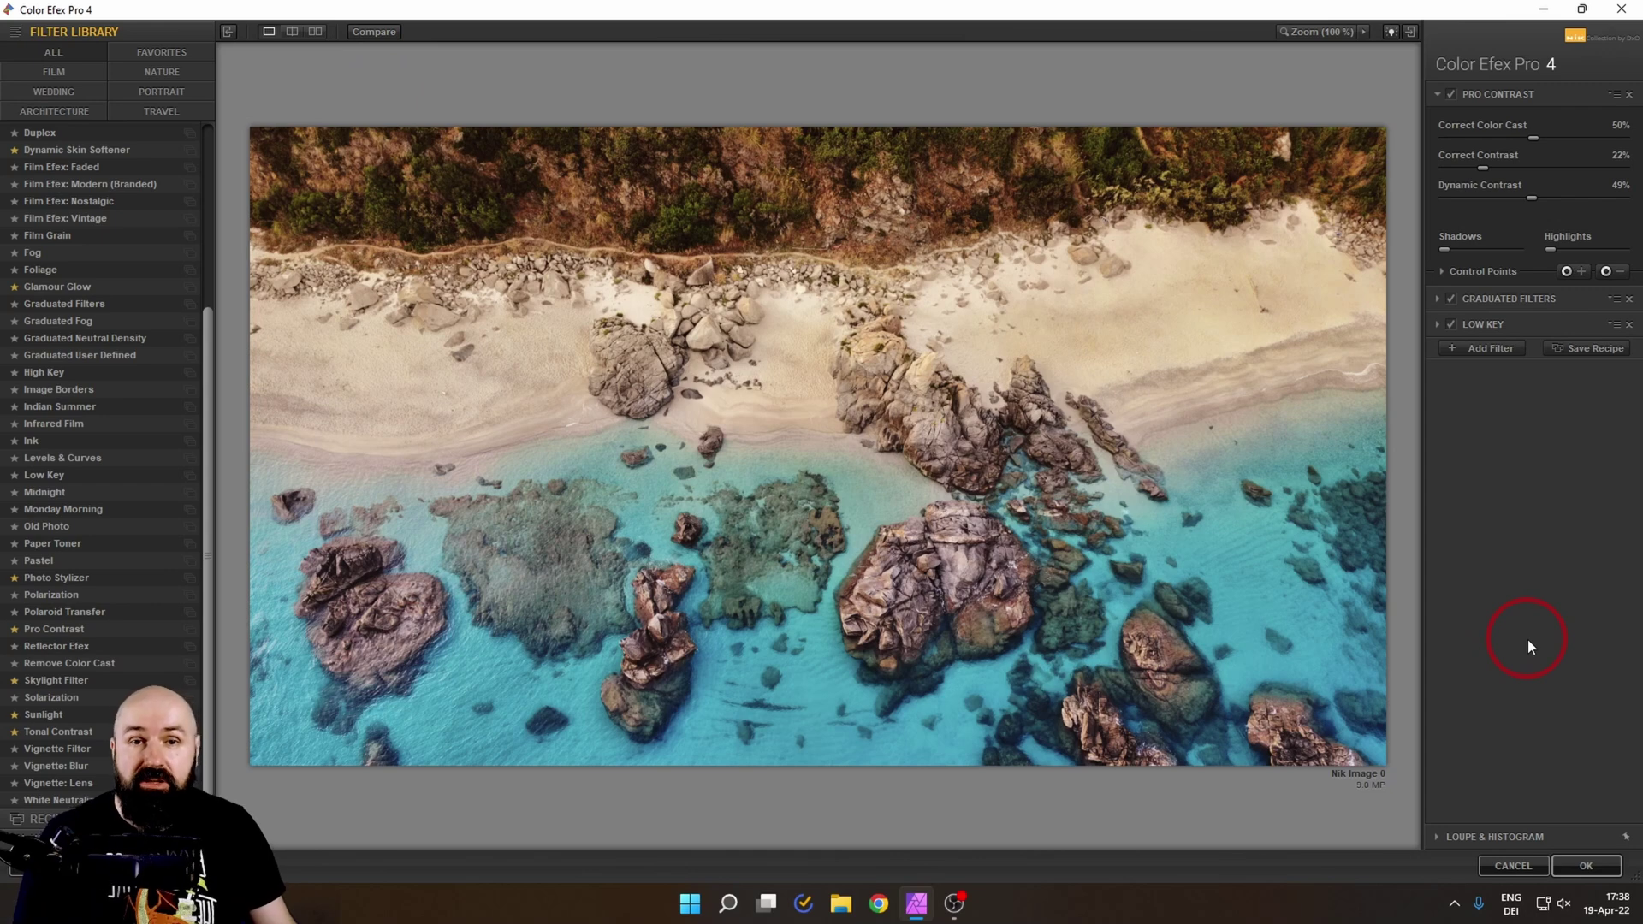
left_click(1586, 866)
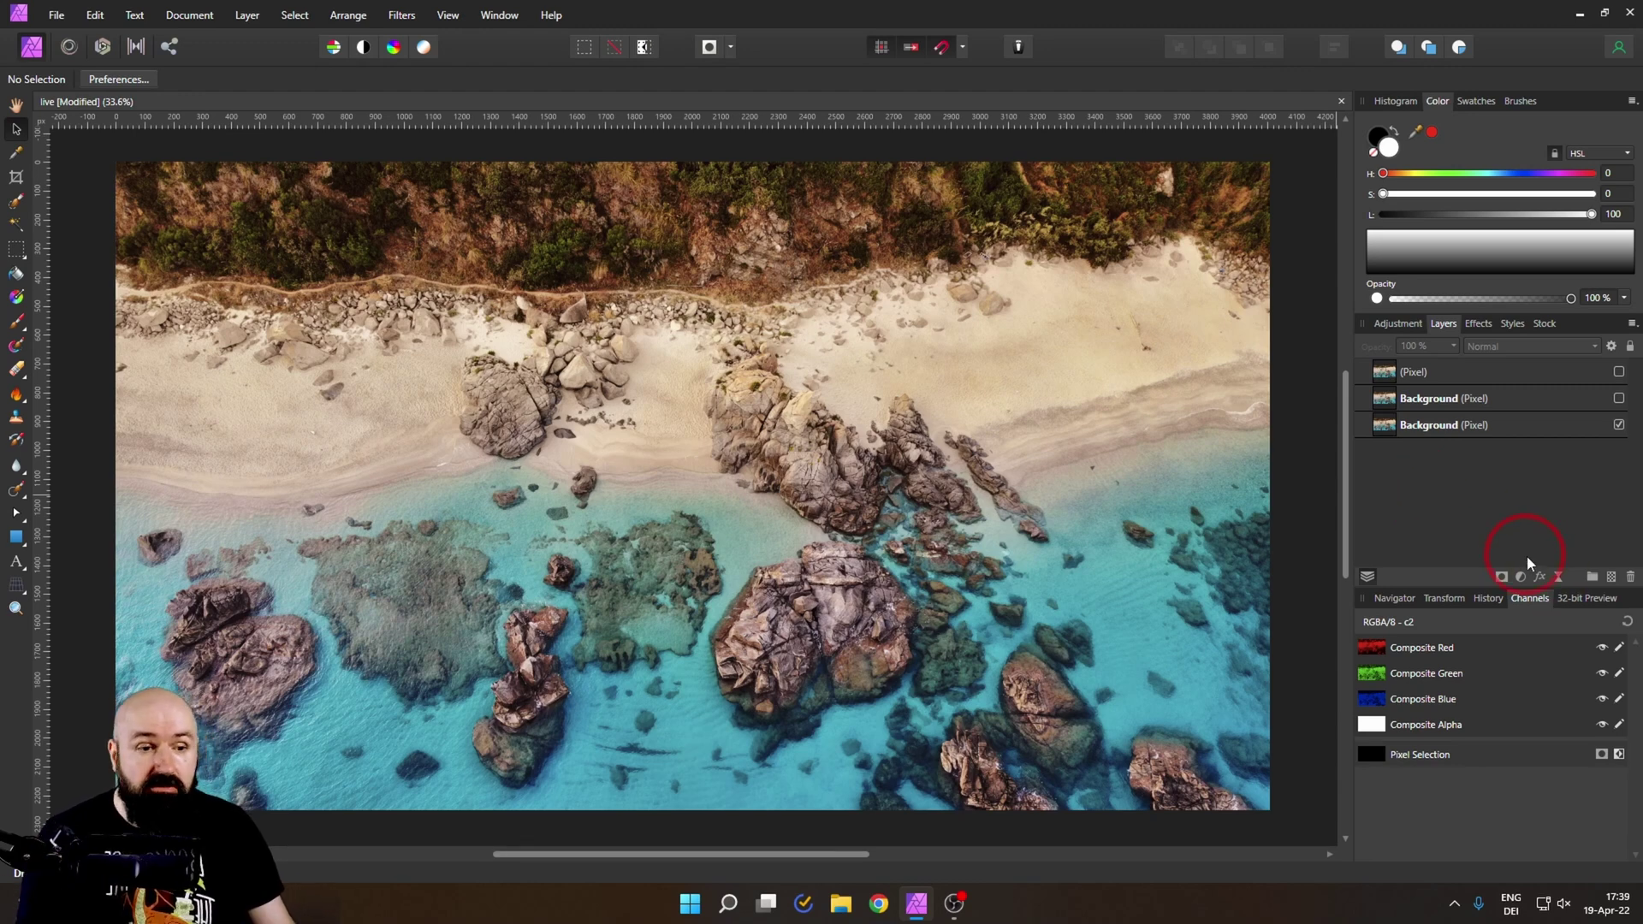
Step: Add a Live Depth Of Field filter layer and set its Mode to Tilt Shift
left_click(1557, 582)
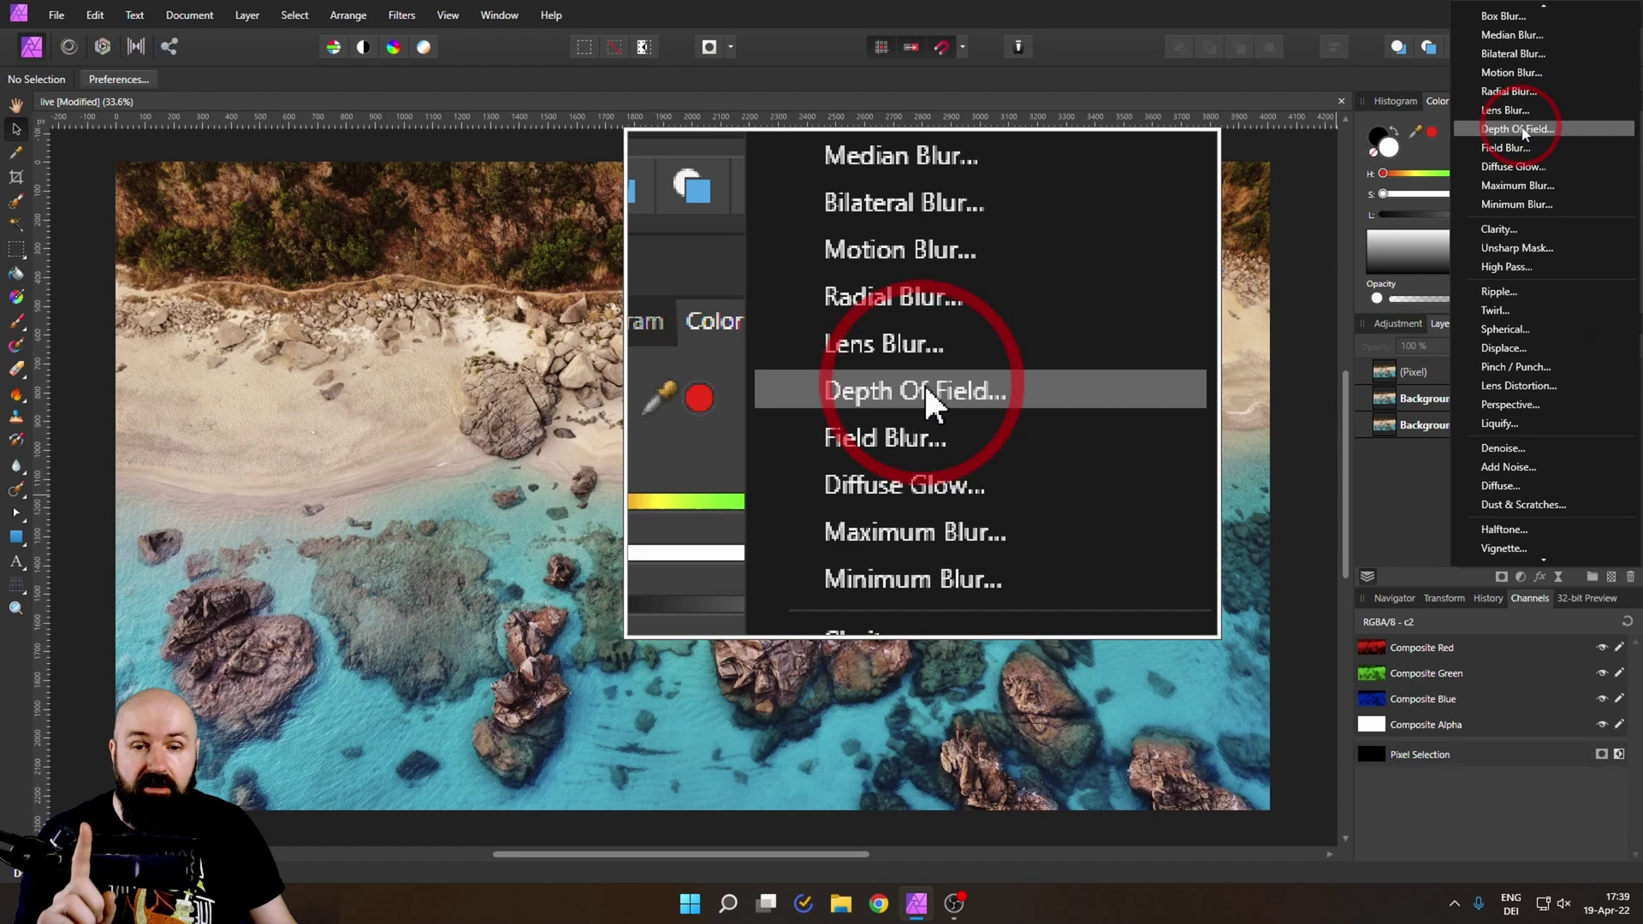
left_click(1522, 130)
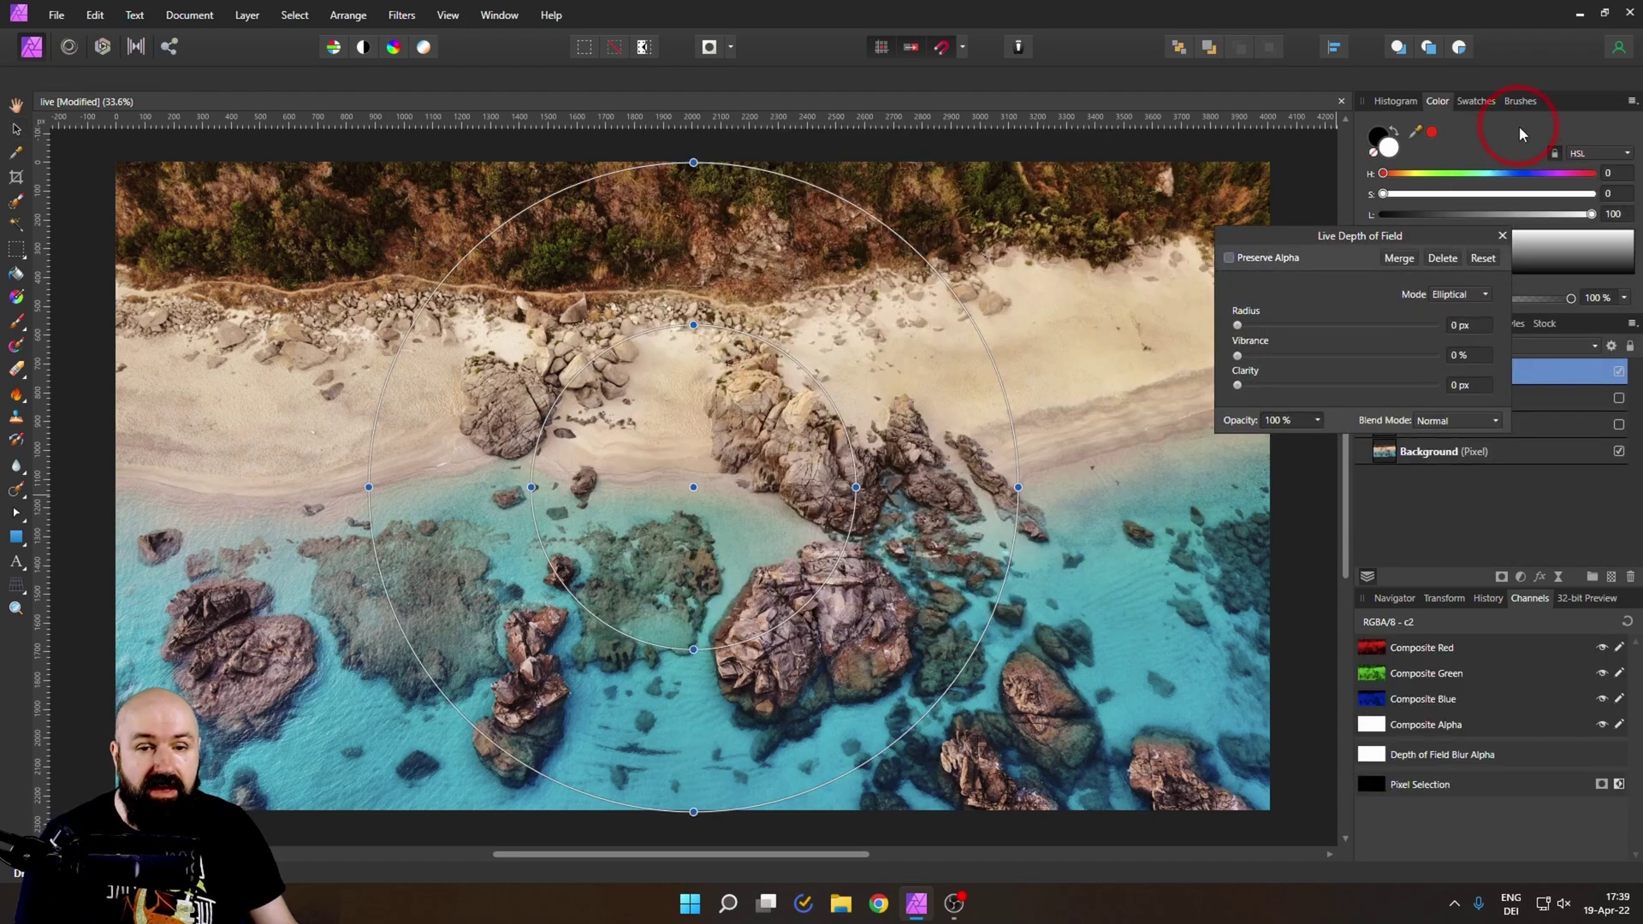
left_click_drag(1433, 237, 1039, 232)
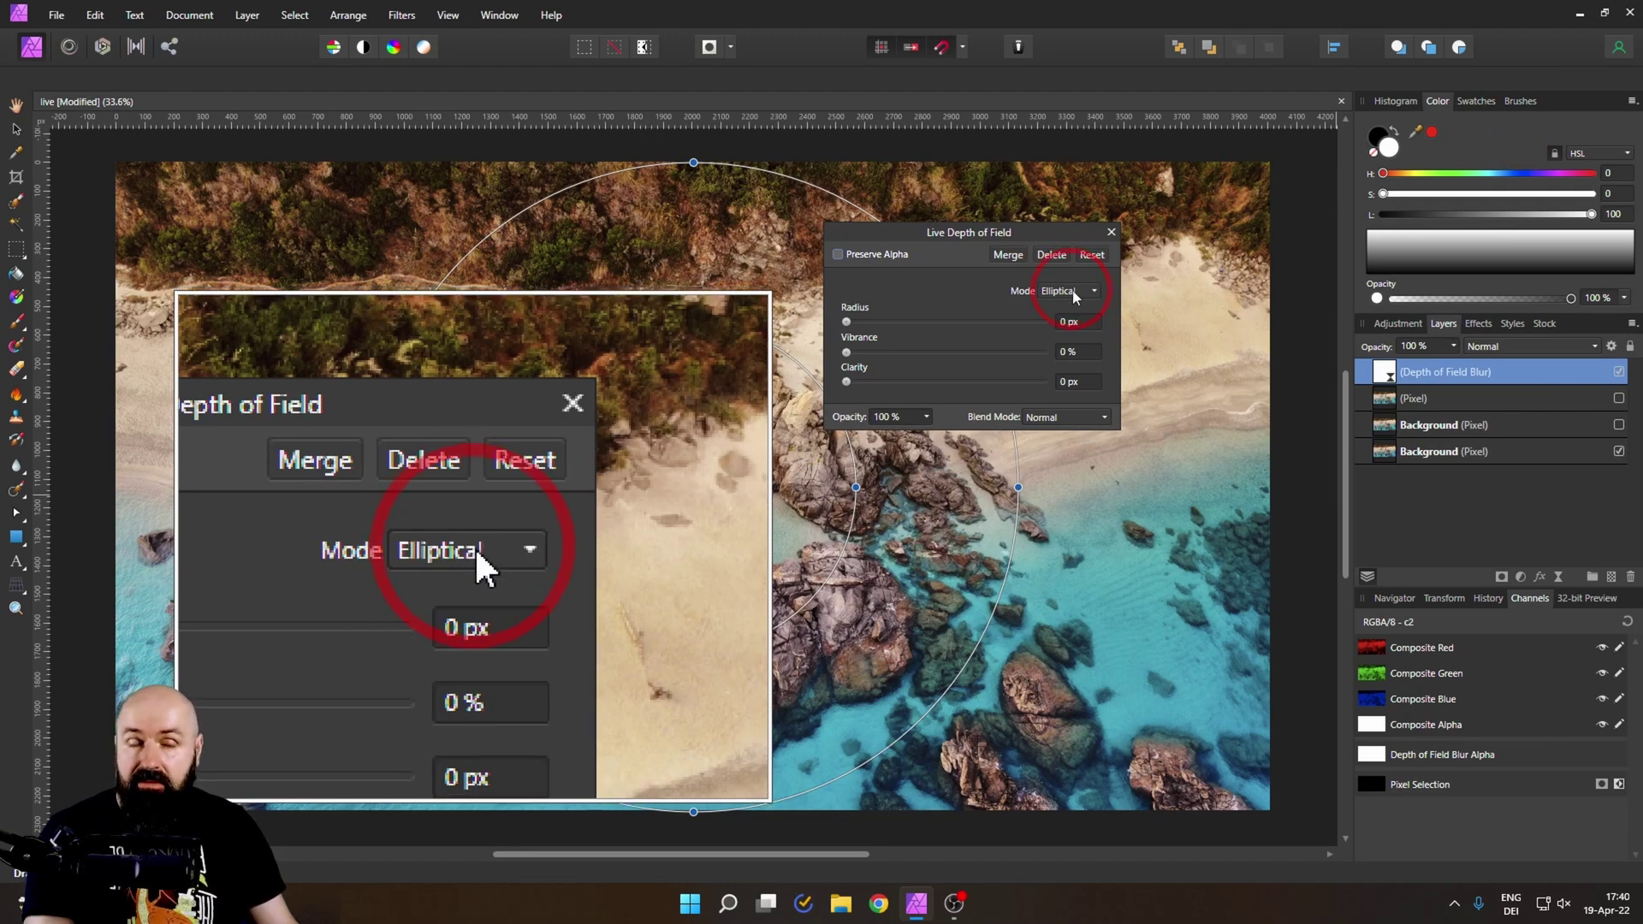
left_click(1076, 294)
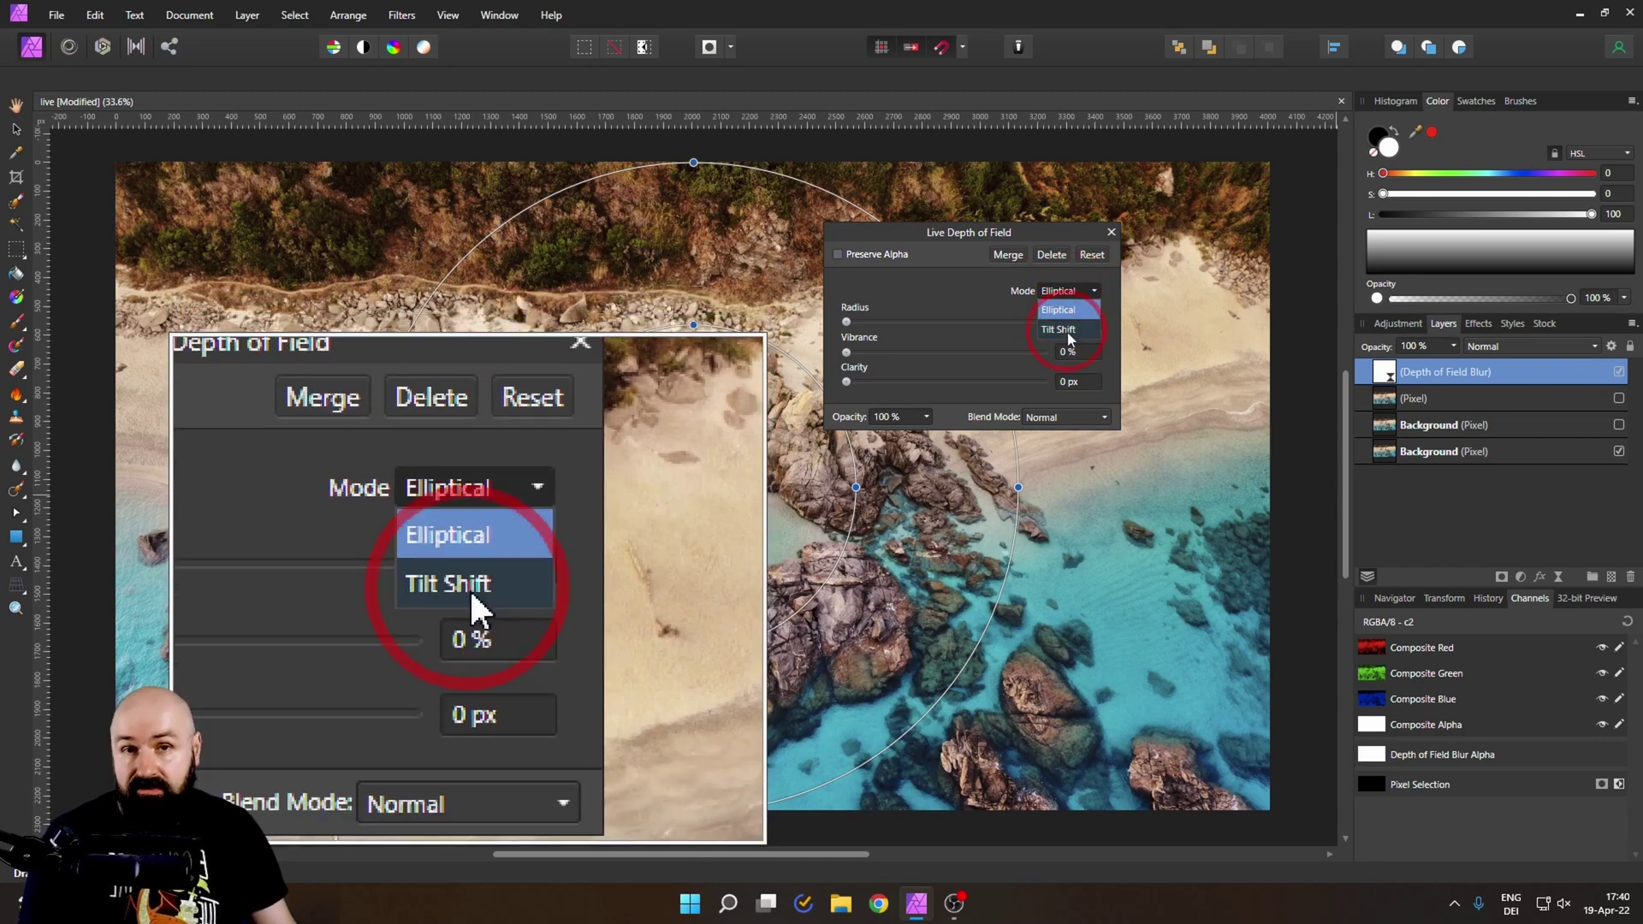
left_click(1066, 330)
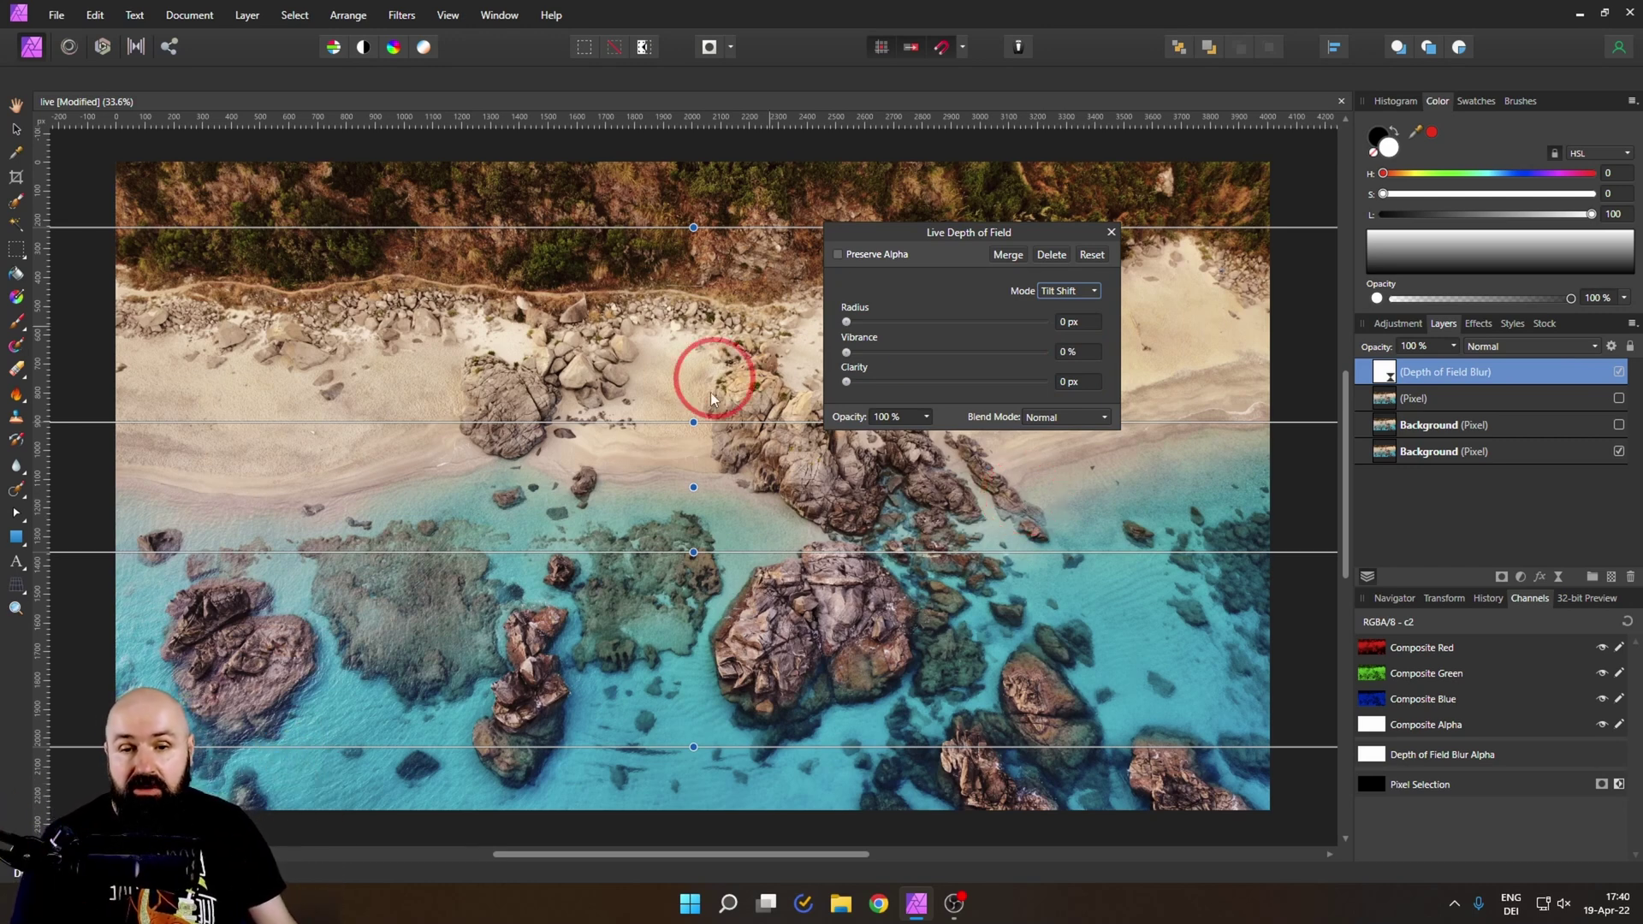
Step: Set the Tilt Shift radius to 36.3 px, enable Preserve Alpha, and close the dialog
left_click_drag(868, 228, 1087, 227)
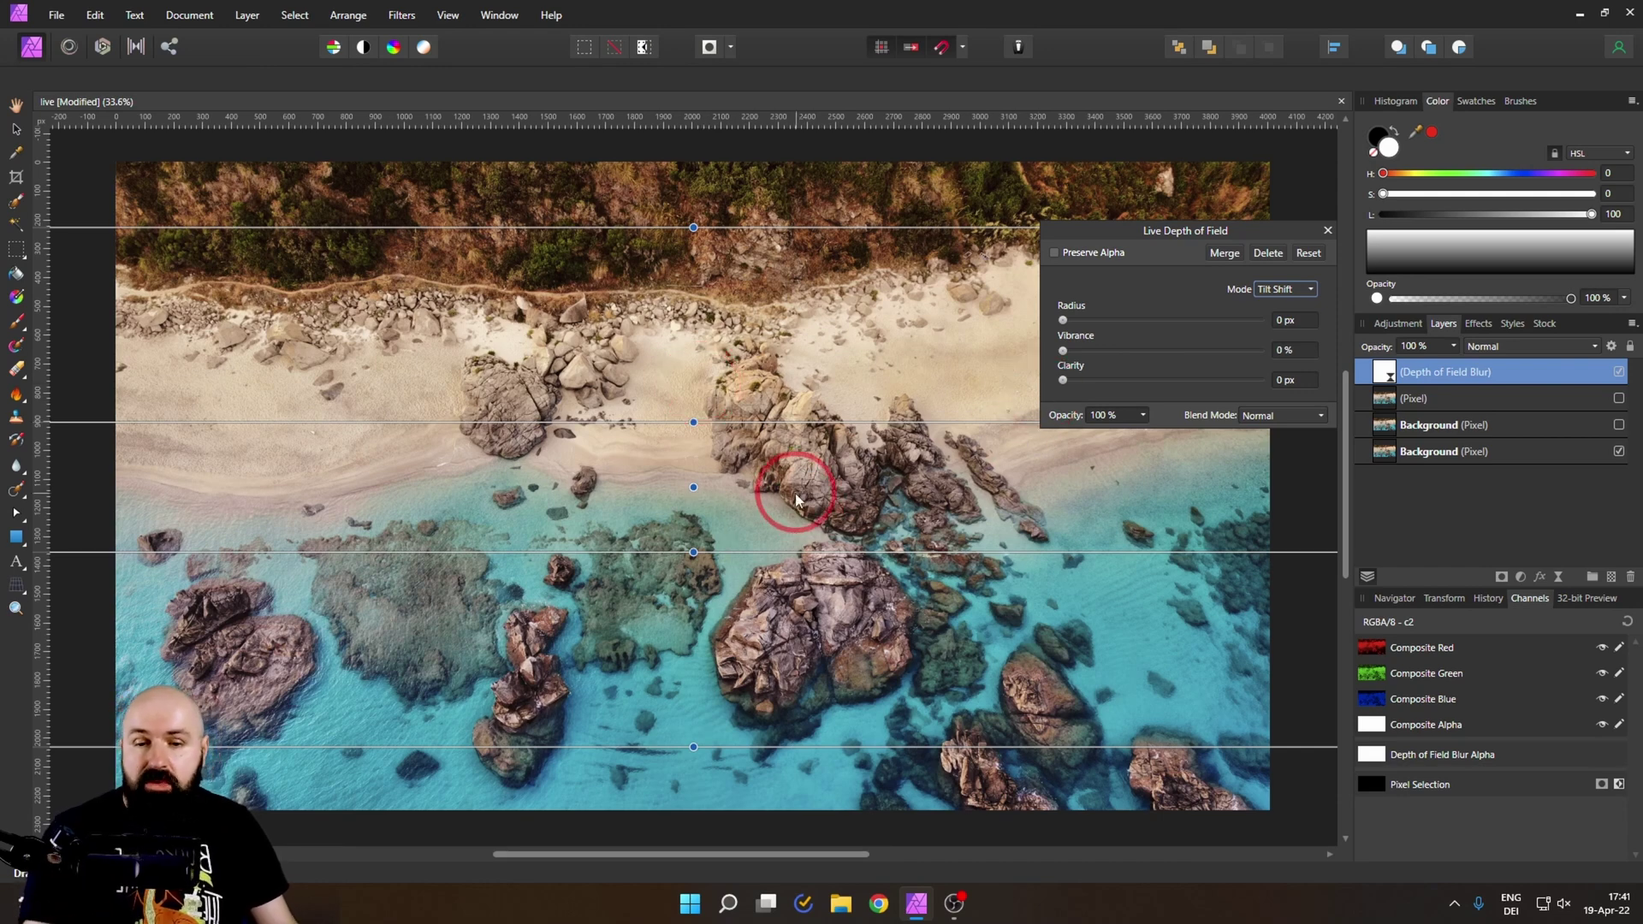
left_click_drag(1133, 232, 1122, 222)
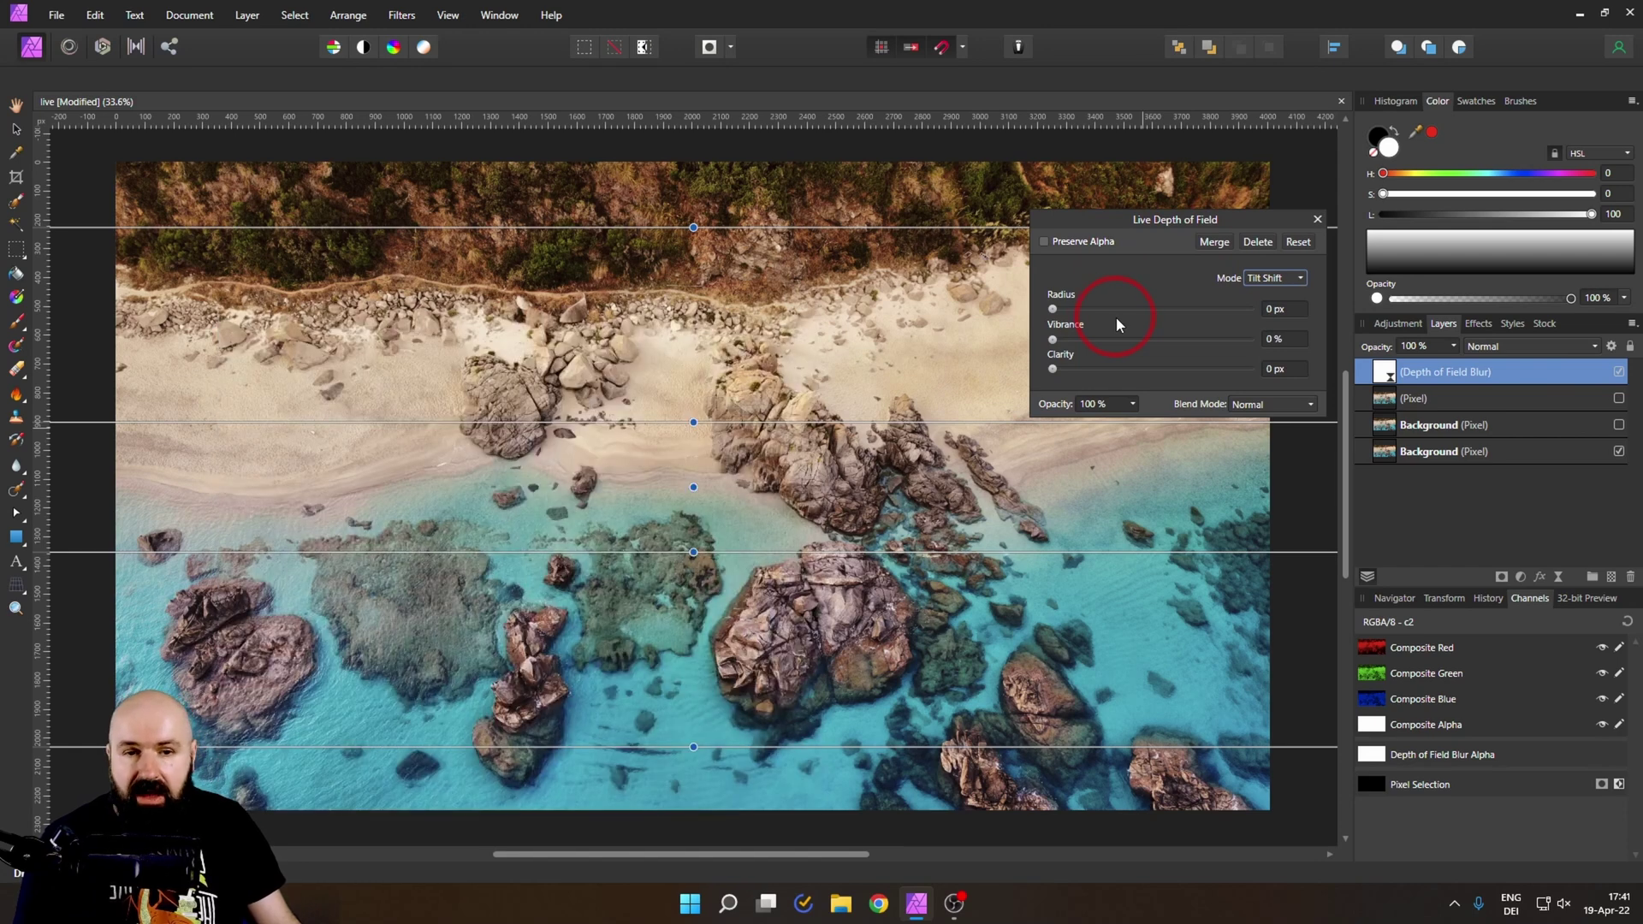
left_click_drag(1053, 309, 1197, 309)
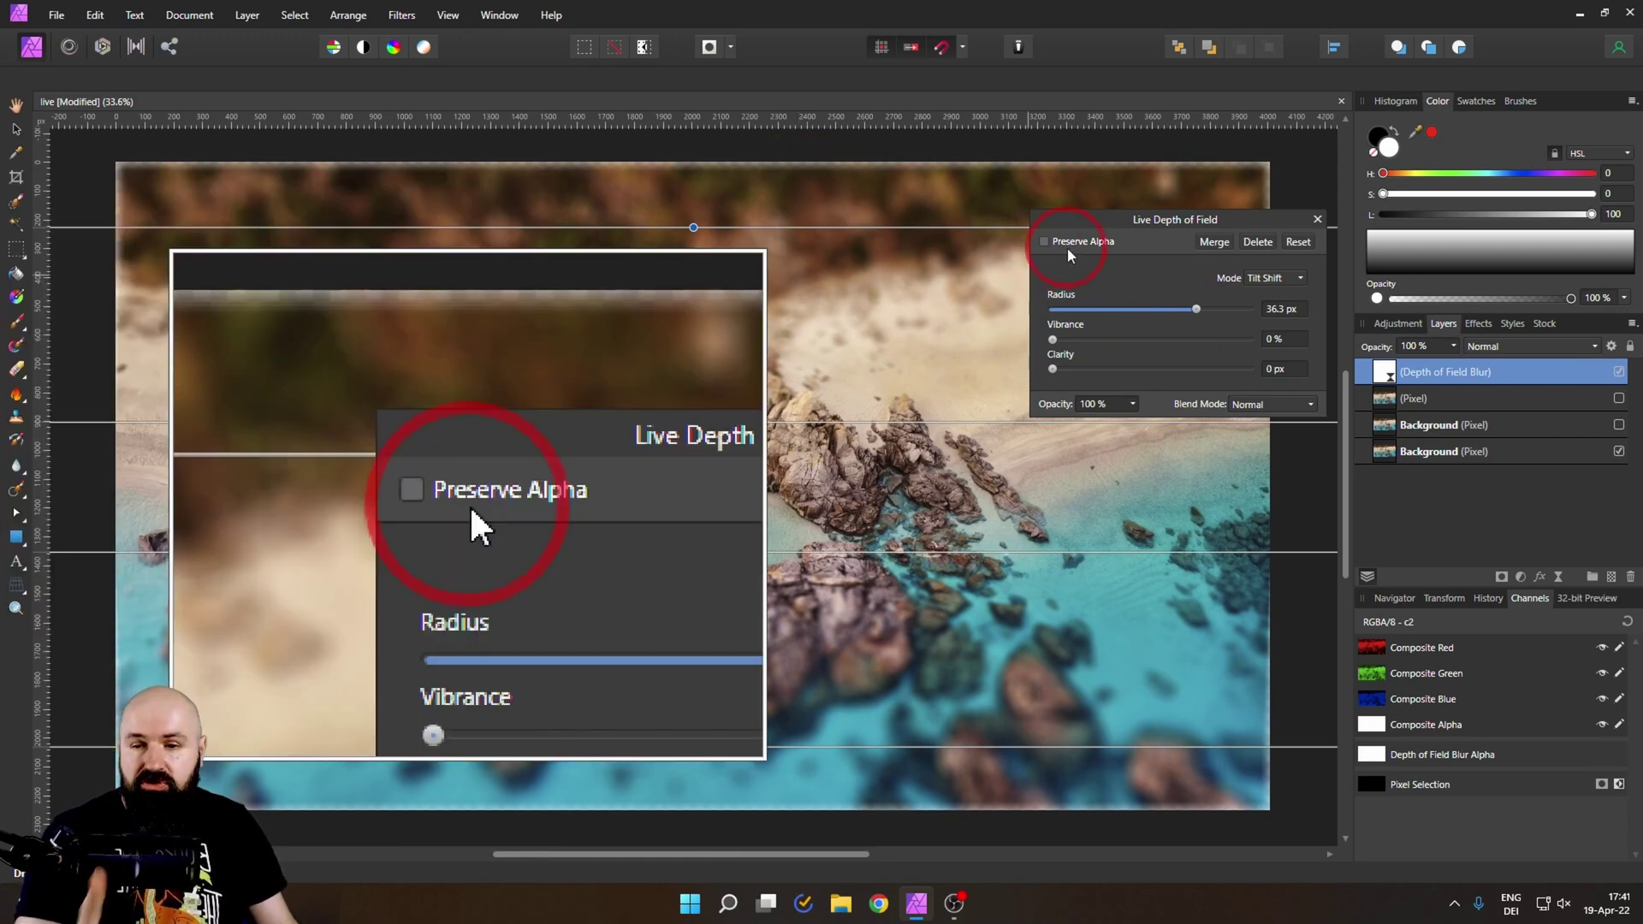
left_click(1044, 241)
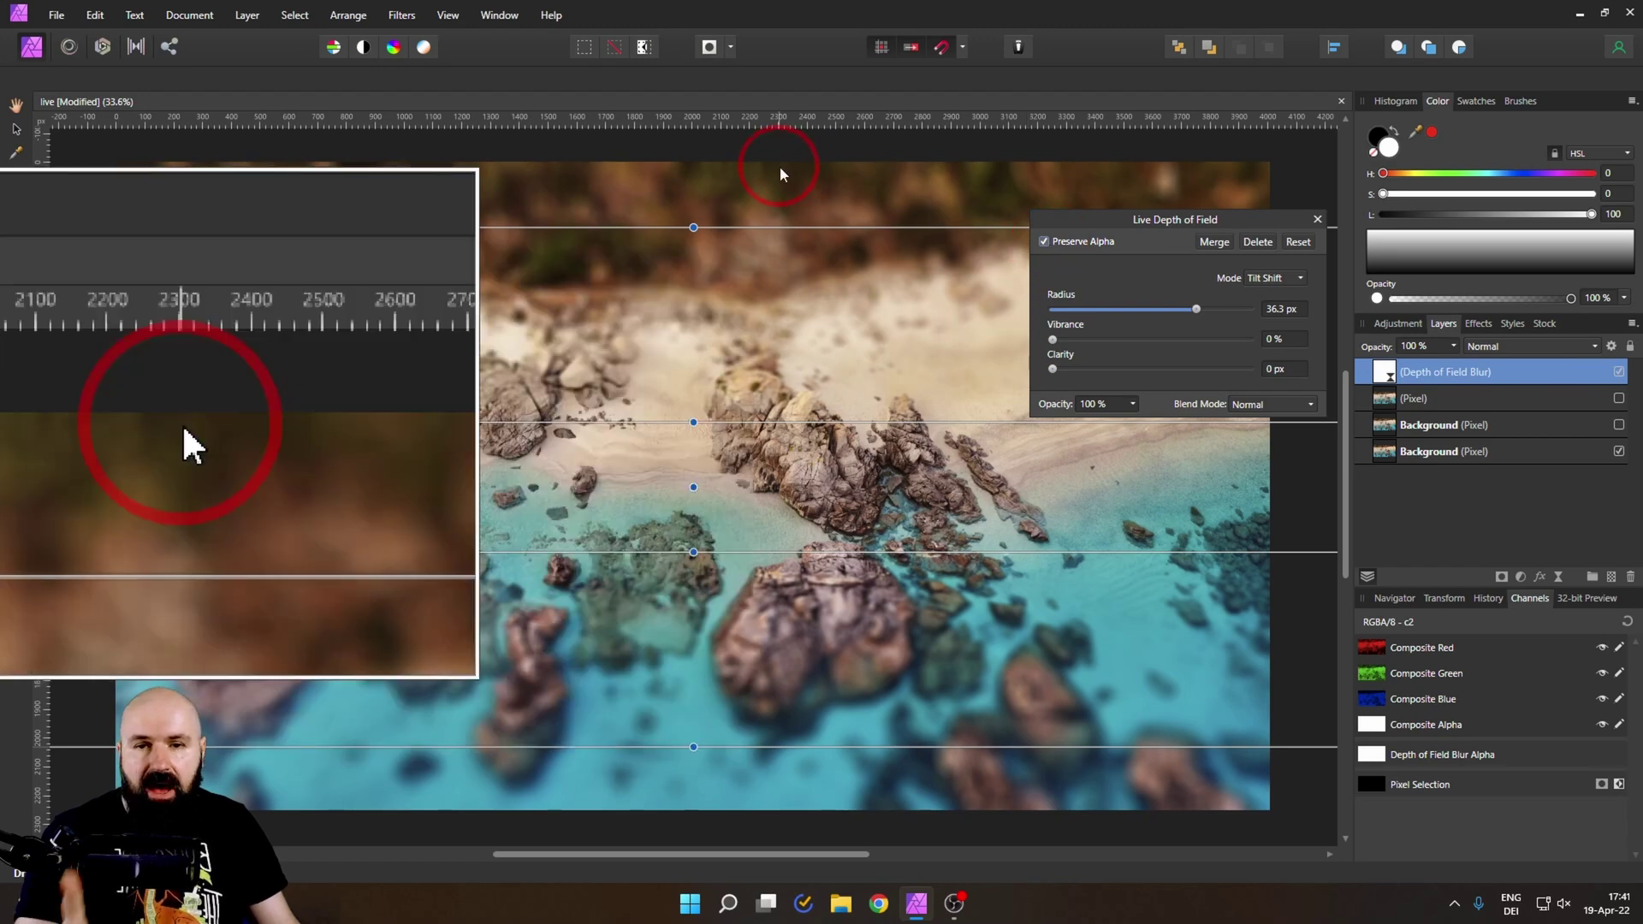
left_click_drag(1080, 226, 1194, 197)
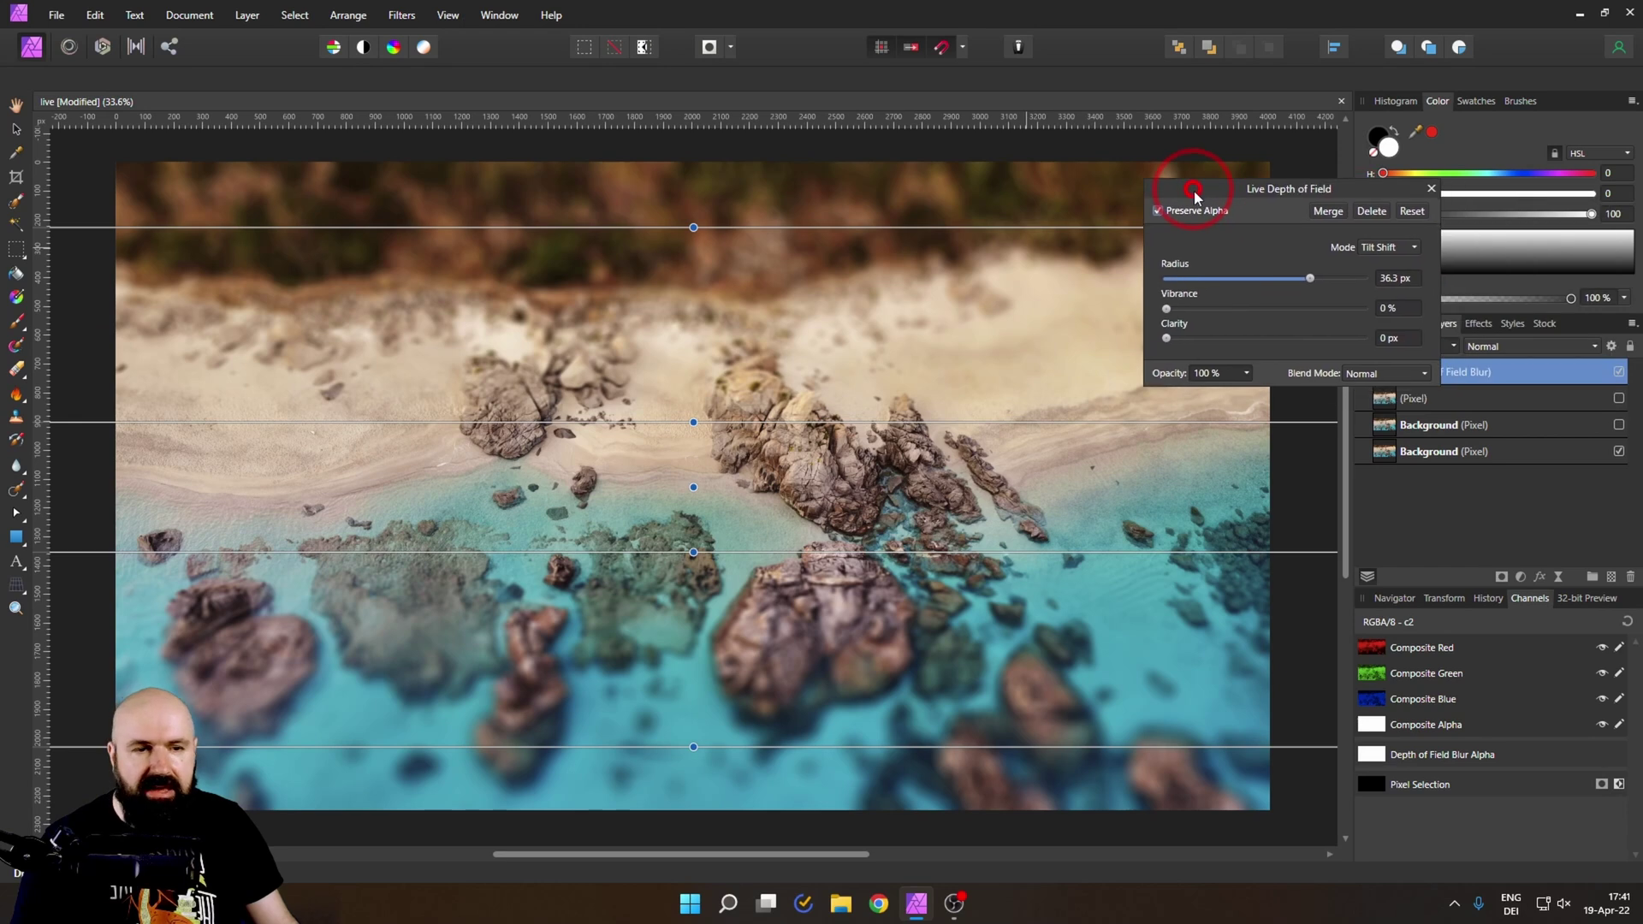
left_click(1431, 190)
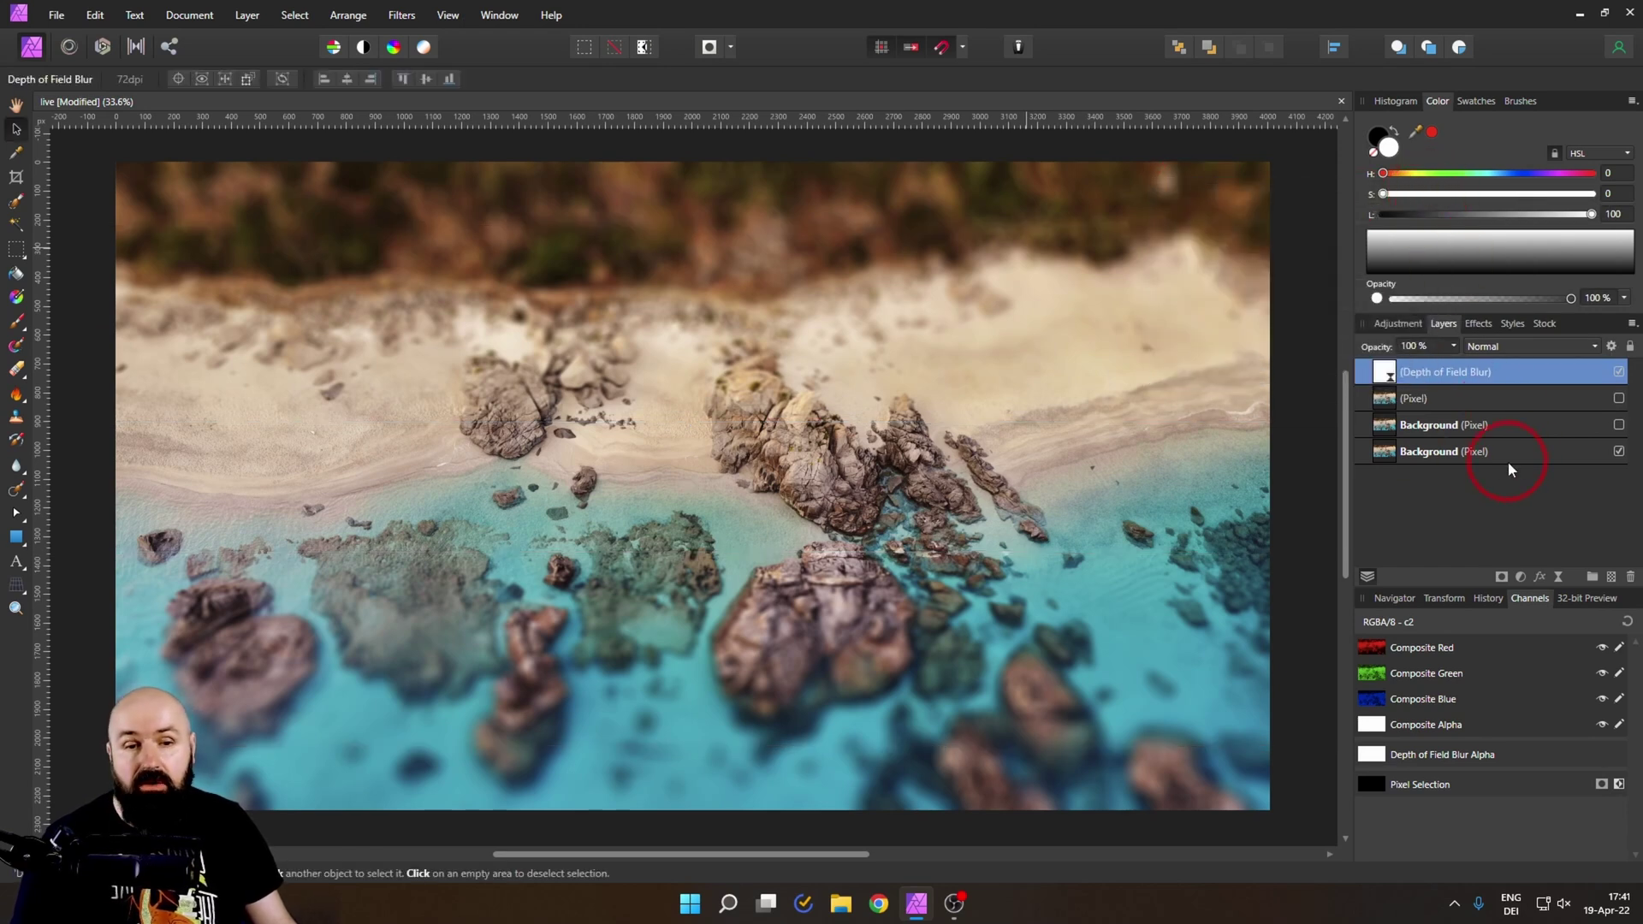